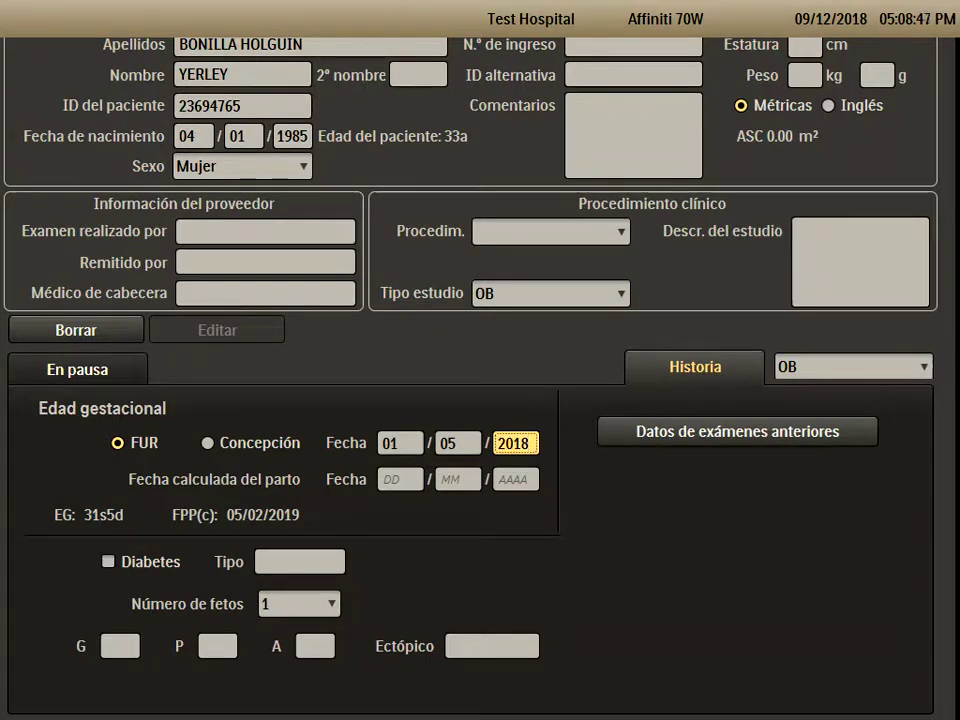
Record a pulsed-wave Doppler spectrum of the fetal middle cerebral artery and set the angle correction to 26°.
key(Escape)
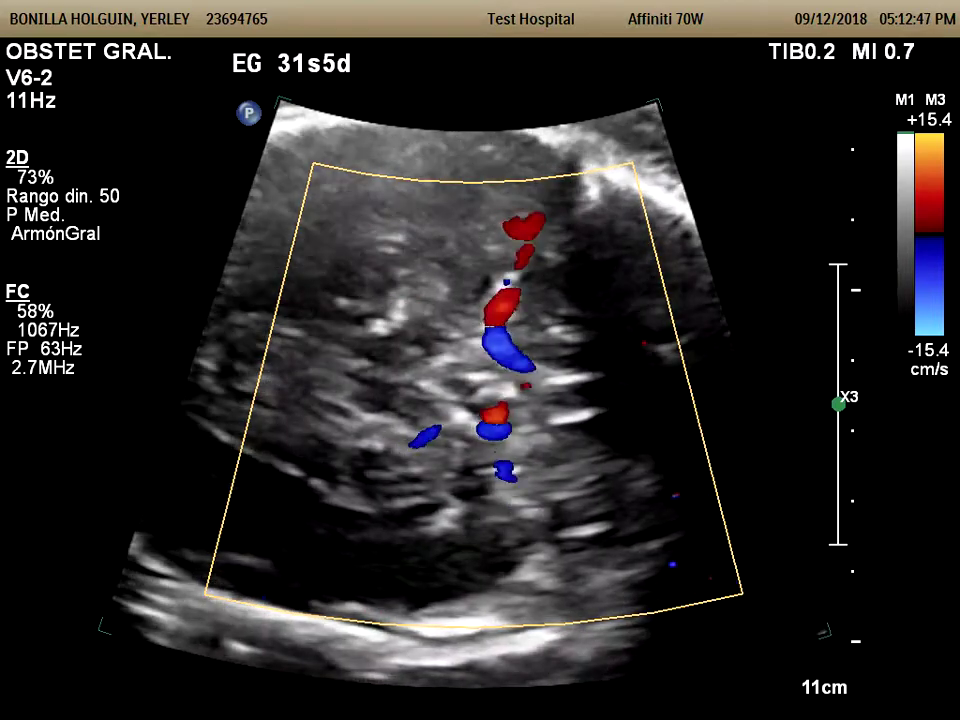
key(p)
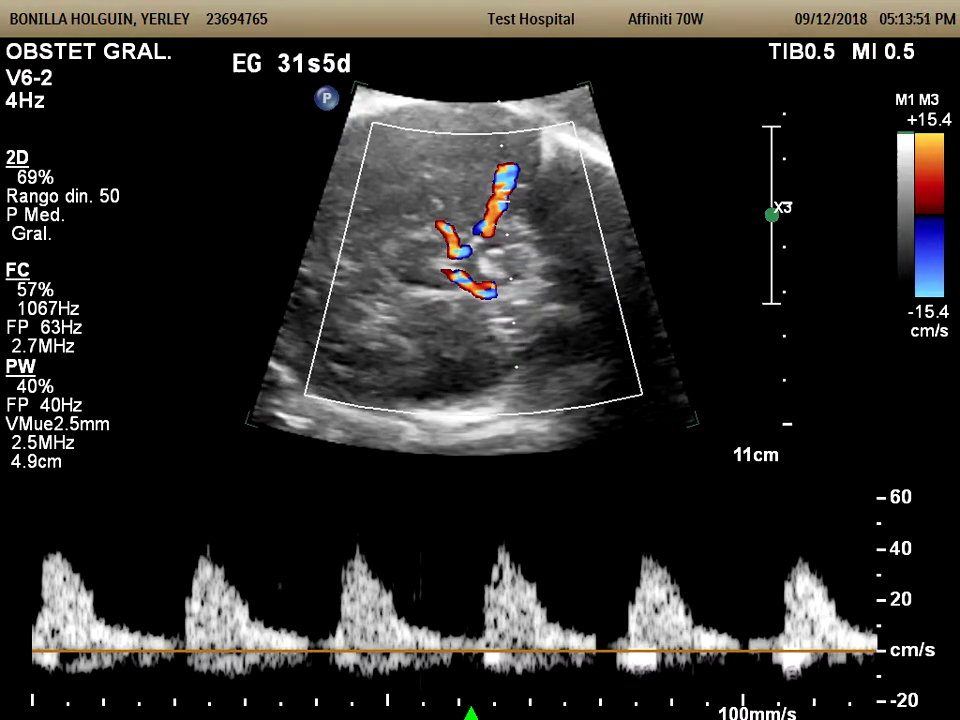
scroll(504, 205, up, 3)
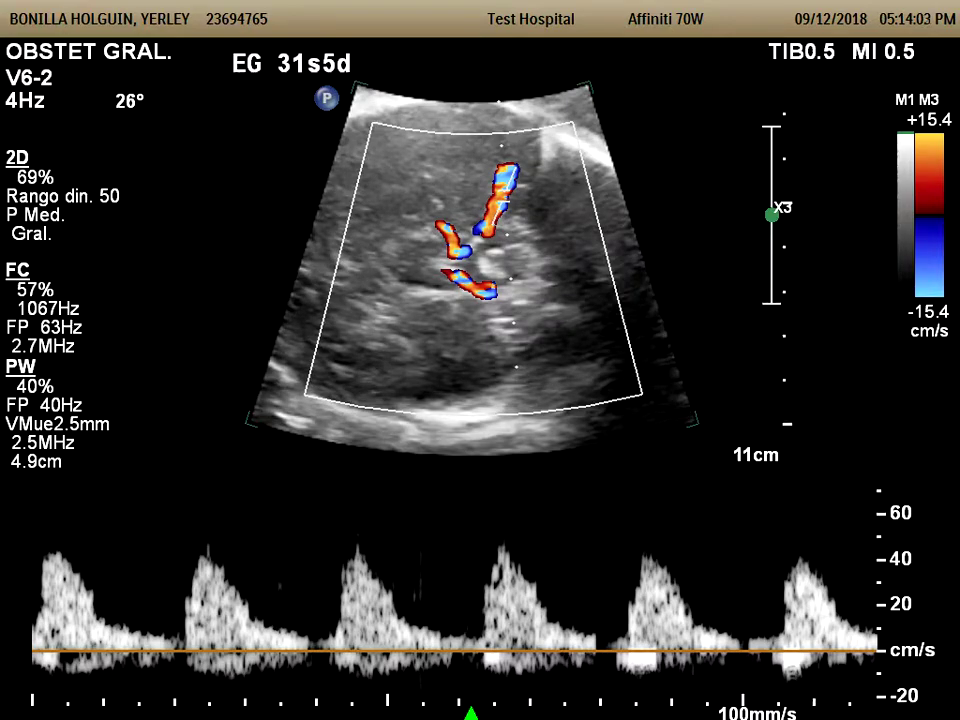
Trace one cycle of the middle cerebral artery waveform manually with the ACM measurement.
key(c)
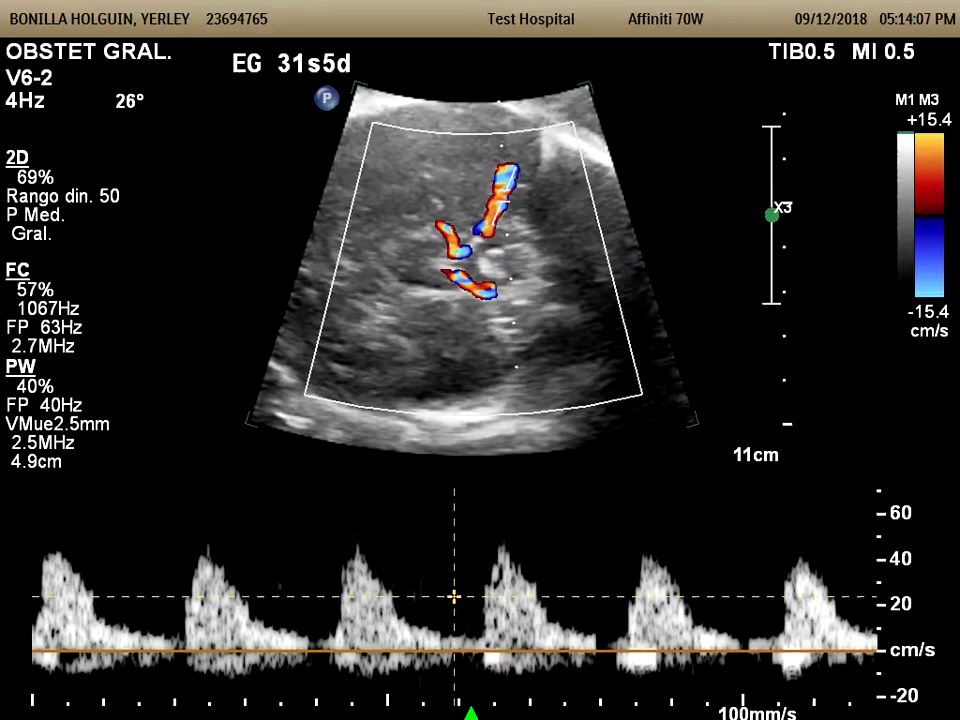
key(Escape)
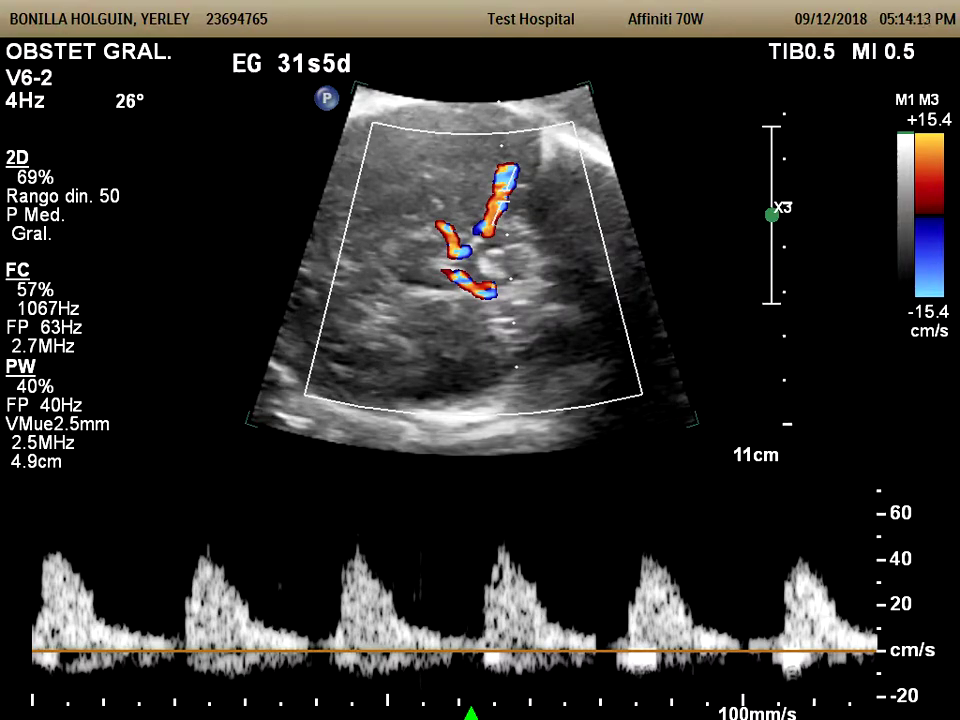
text(ACM)
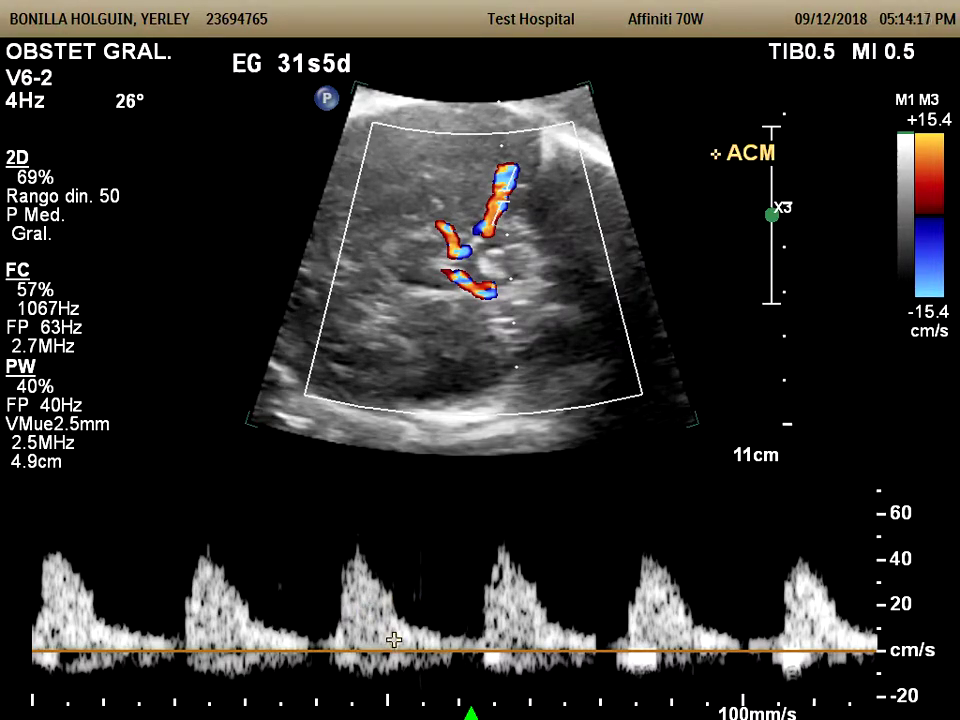
click(479, 638)
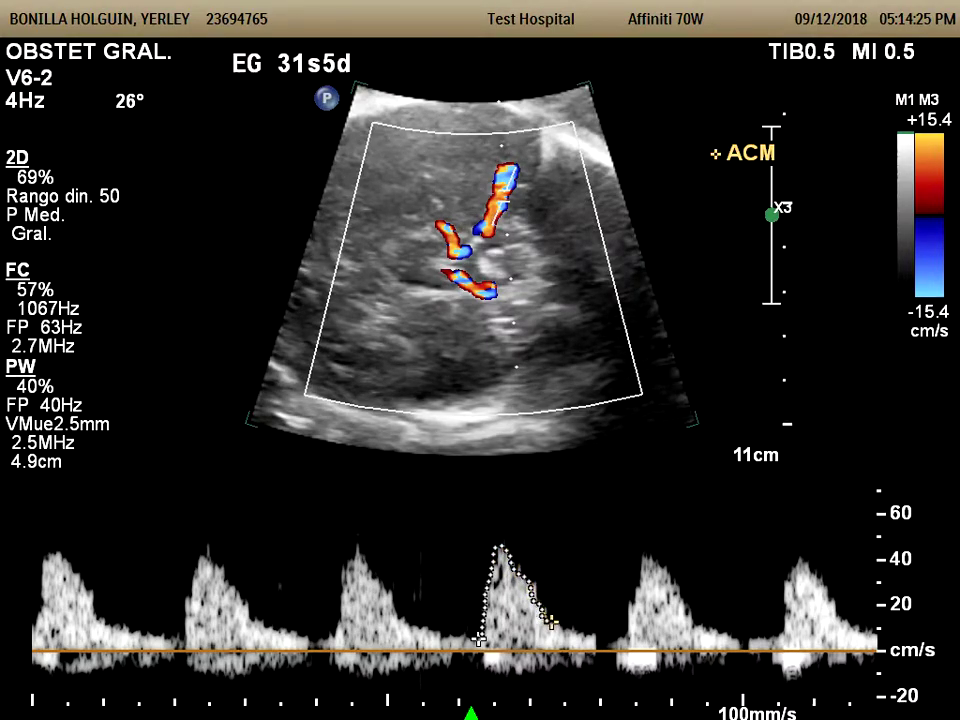
click(628, 640)
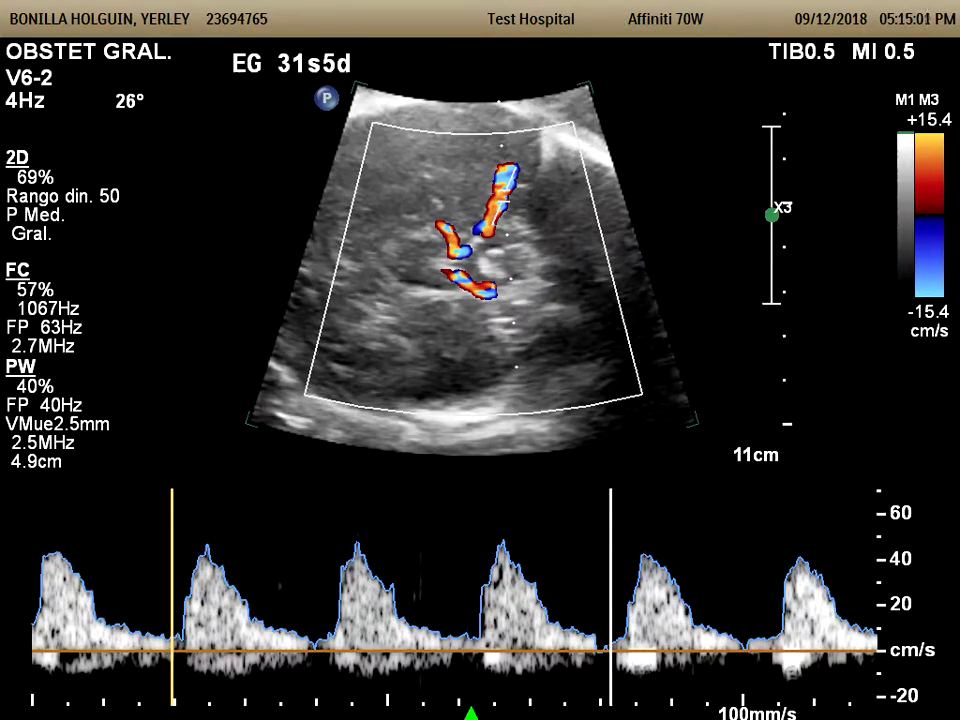
Measure three middle cerebral artery cycles with the automatic Doppler trace, assign the result to ACM and resume live imaging.
key(Return)
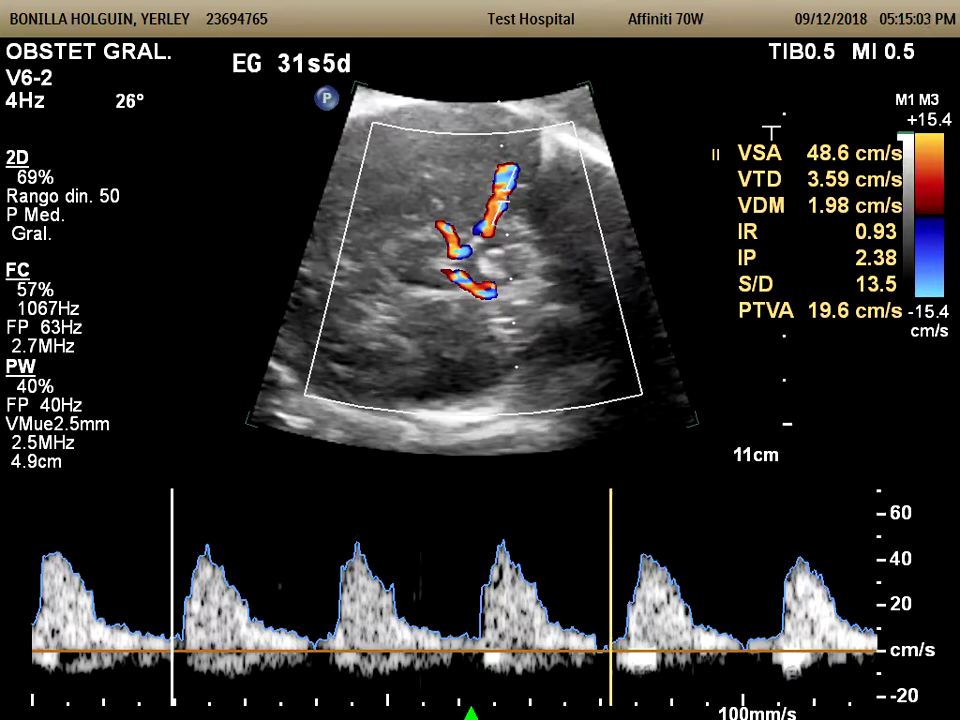
key(Return)
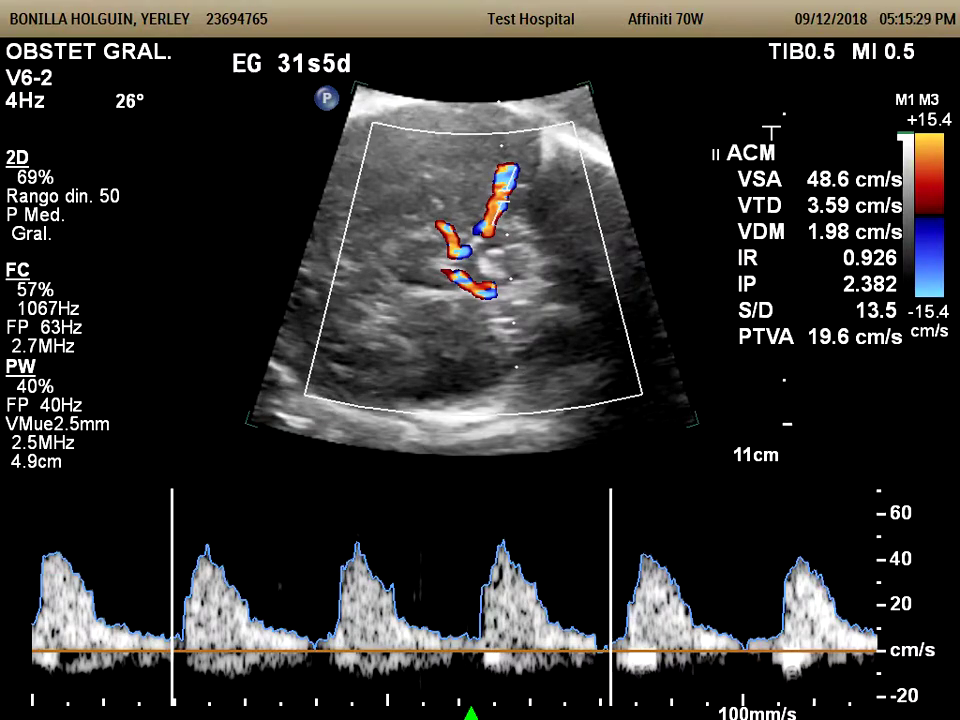
key(space)
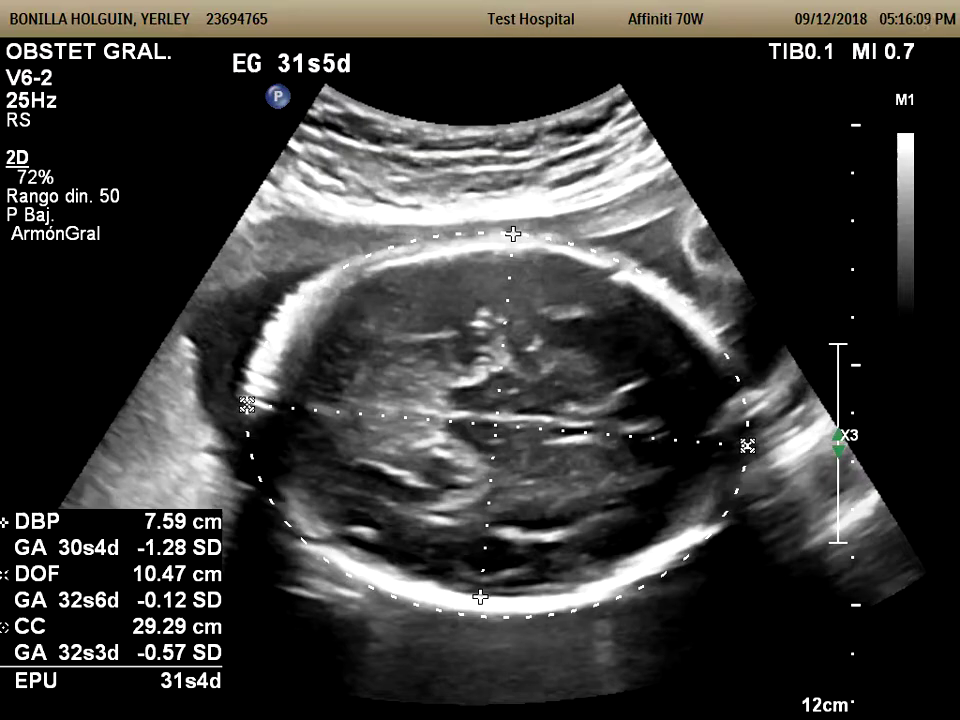
Freeze a view of the fetal cerebellum and measure its transverse diameter with the Cerebelo measurement.
key(space)
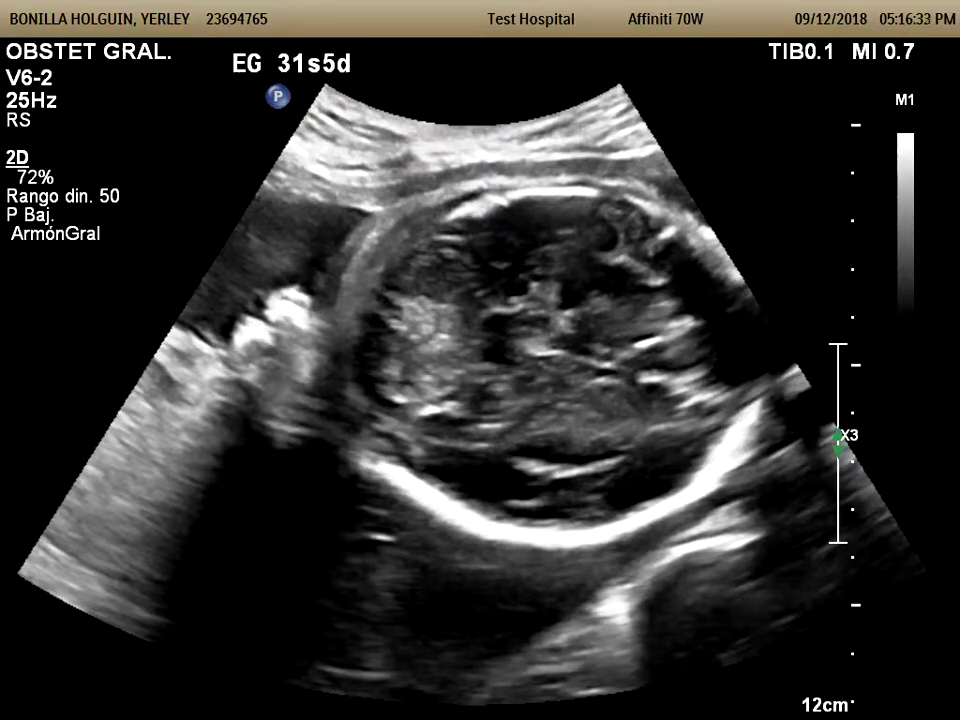
key(F2)
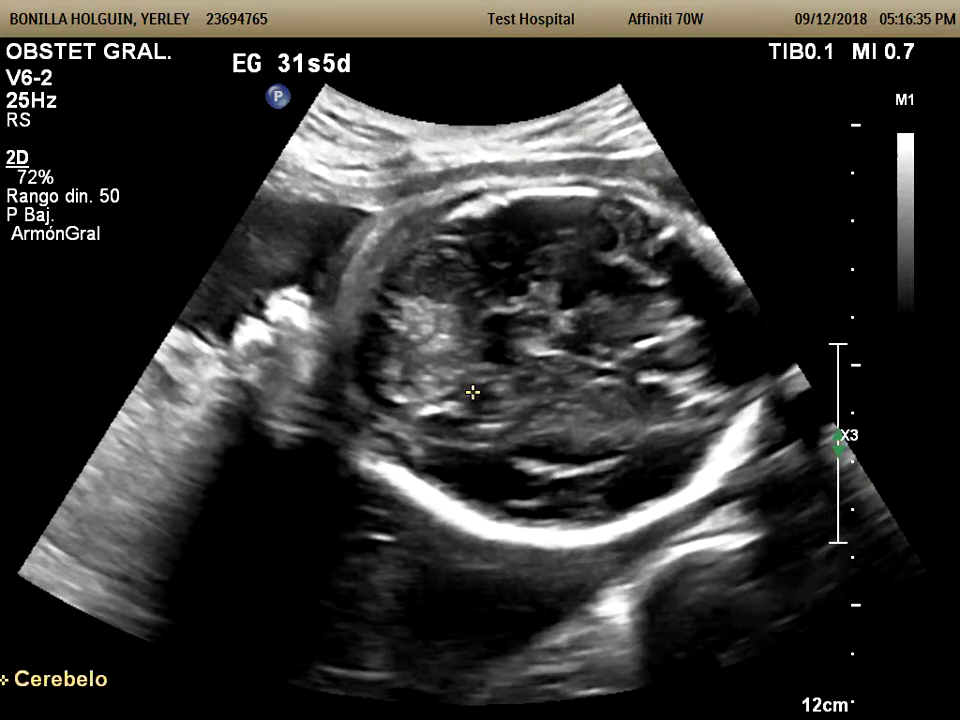
click(450, 236)
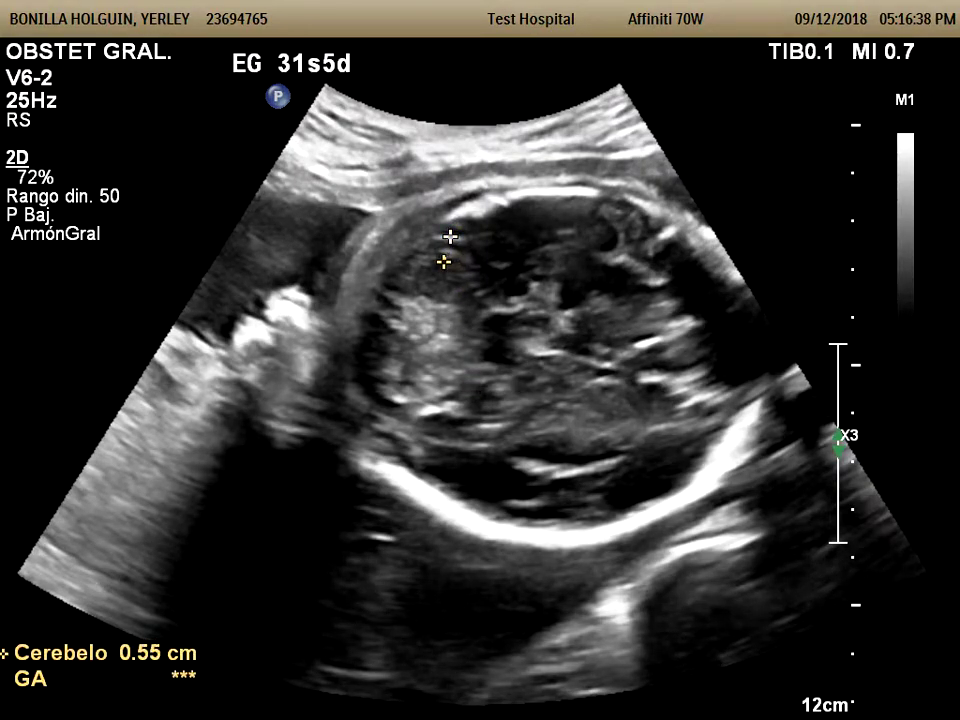
click(400, 408)
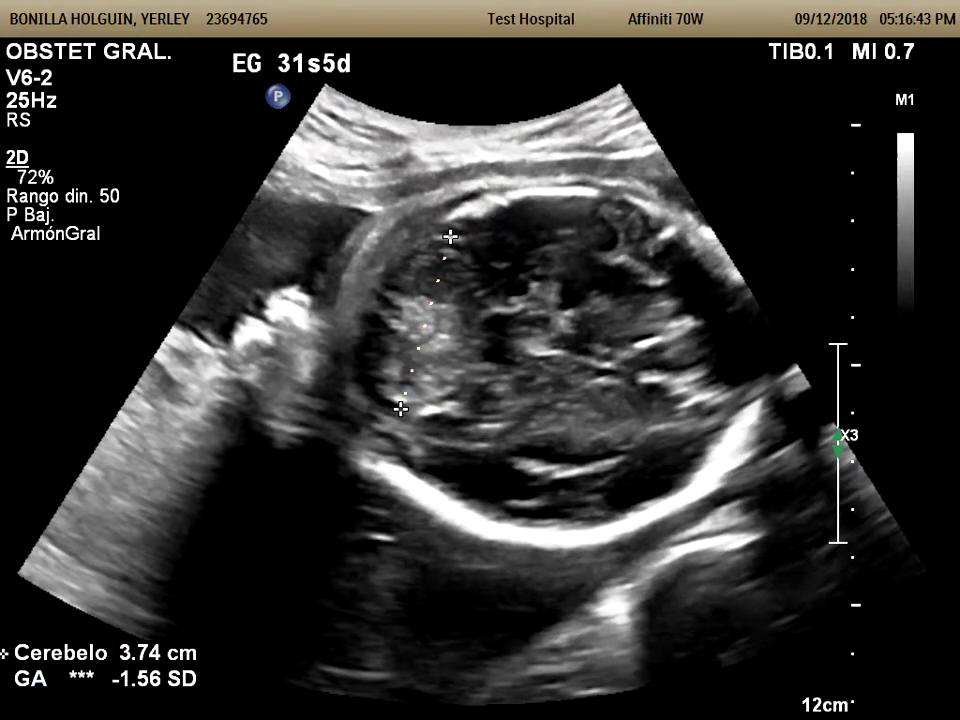
Measure the abdominal circumference (CA) by fitting the ellipse around the outer edge of the fetal abdomen.
key(f)
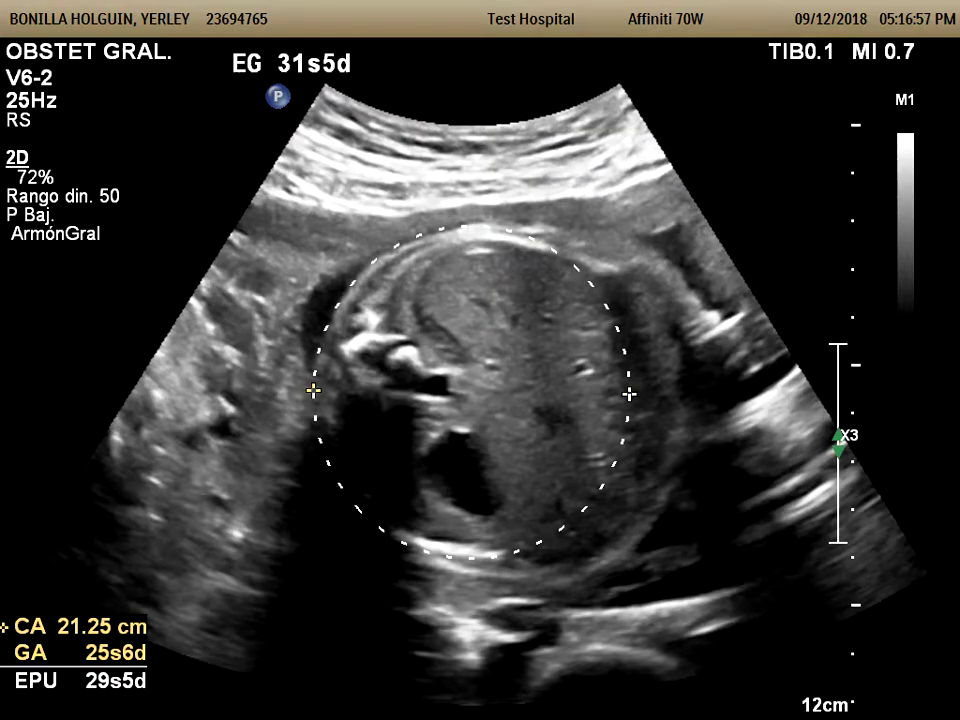
click(313, 390)
click(694, 426)
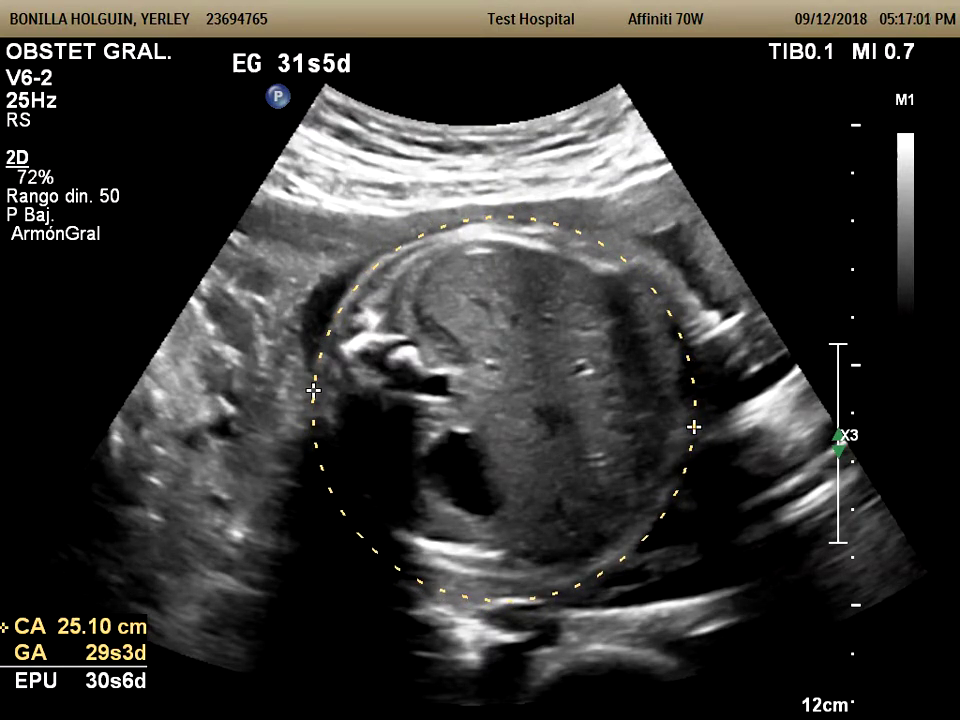
key(Return)
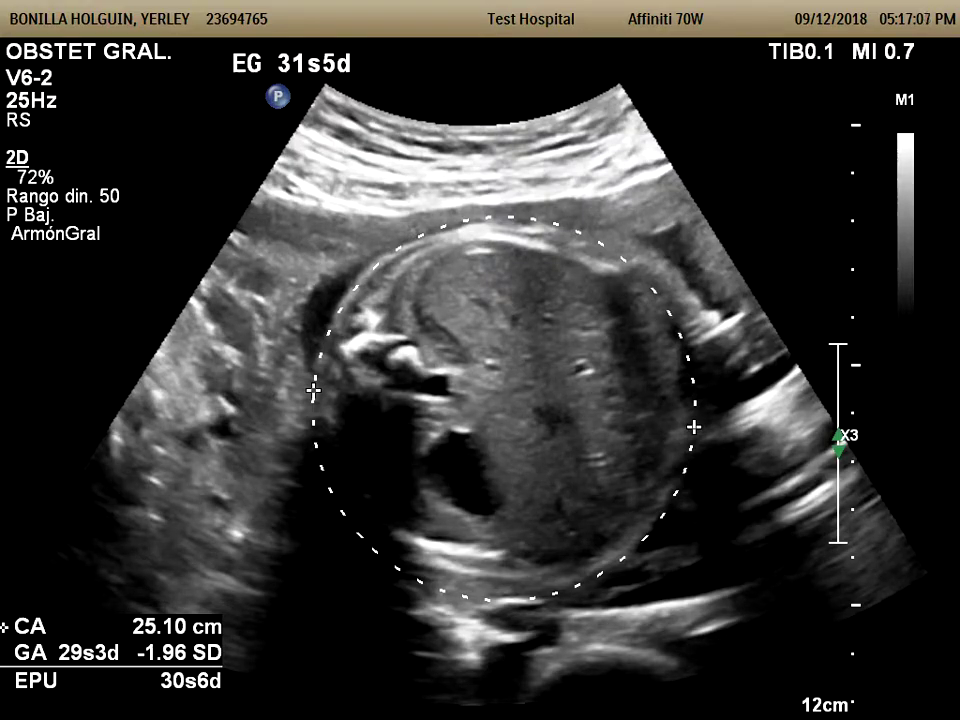
Measure the femur length (LF) and repeat it on a second frozen view, with the calipers at both ends of the shaft.
key(f)
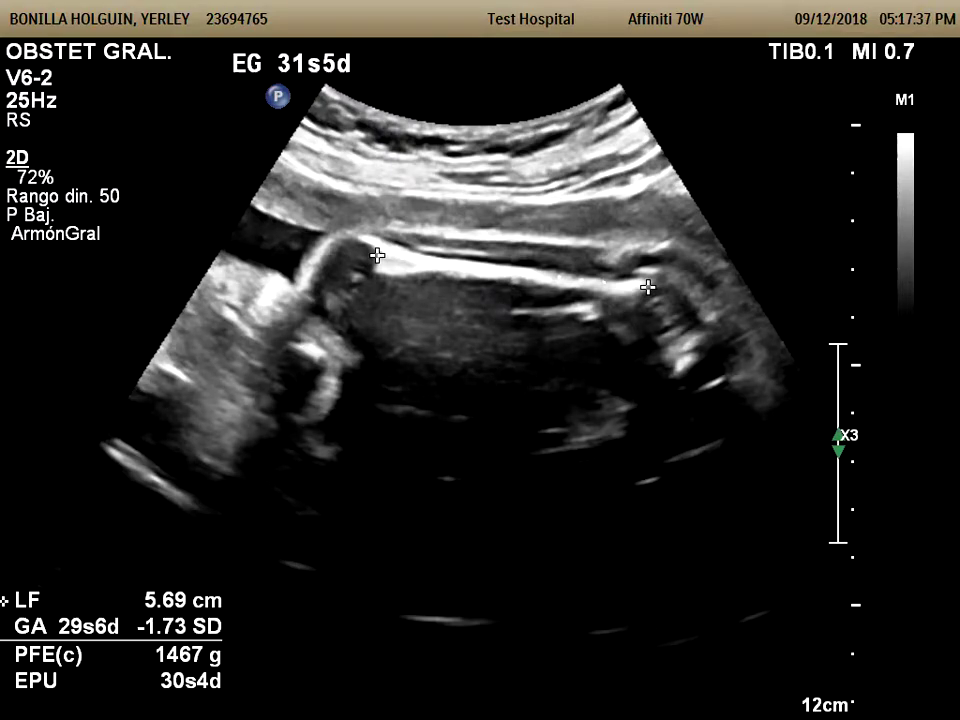
key(f)
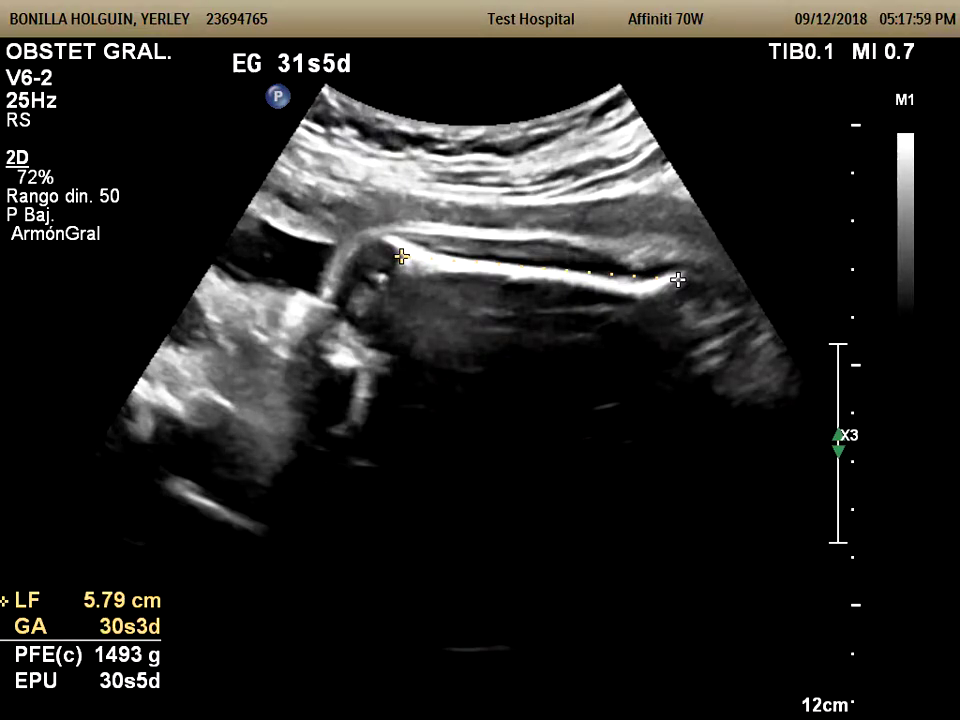
drag(678, 280, 680, 275)
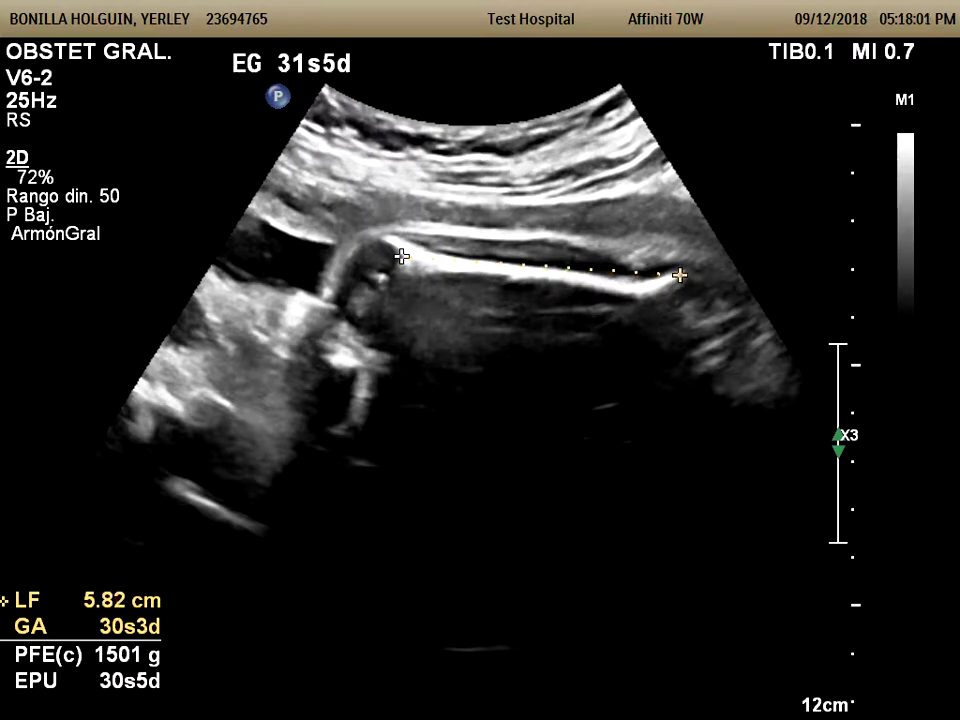
click(680, 275)
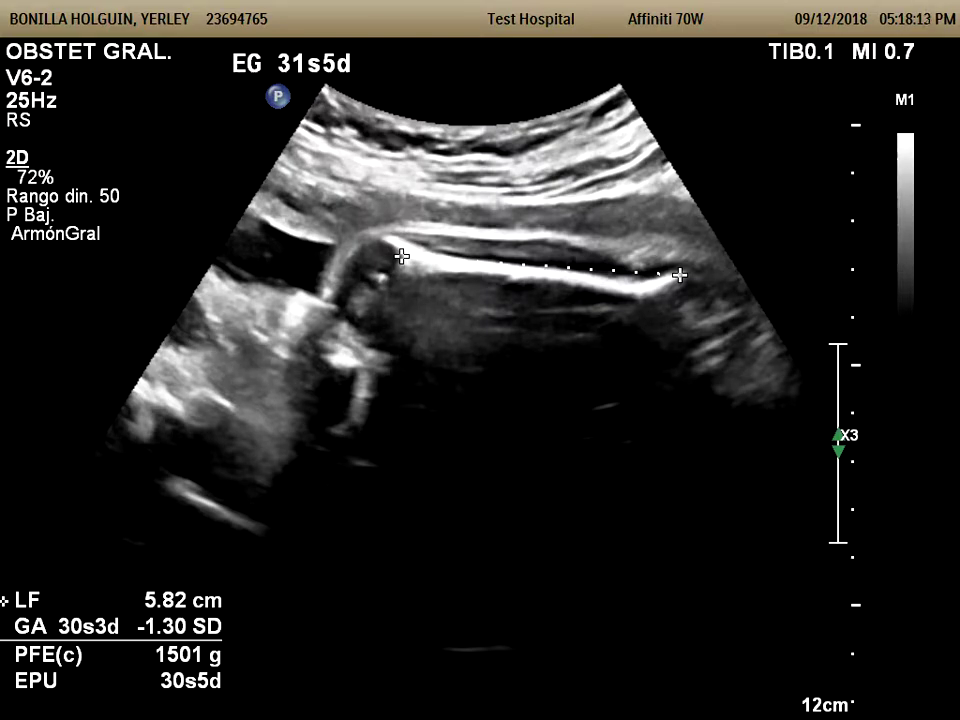
Locate the right uterine artery with colour Doppler and record its pulsed-wave spectrum at a 26° angle, optimizing the velocity scale.
key(space)
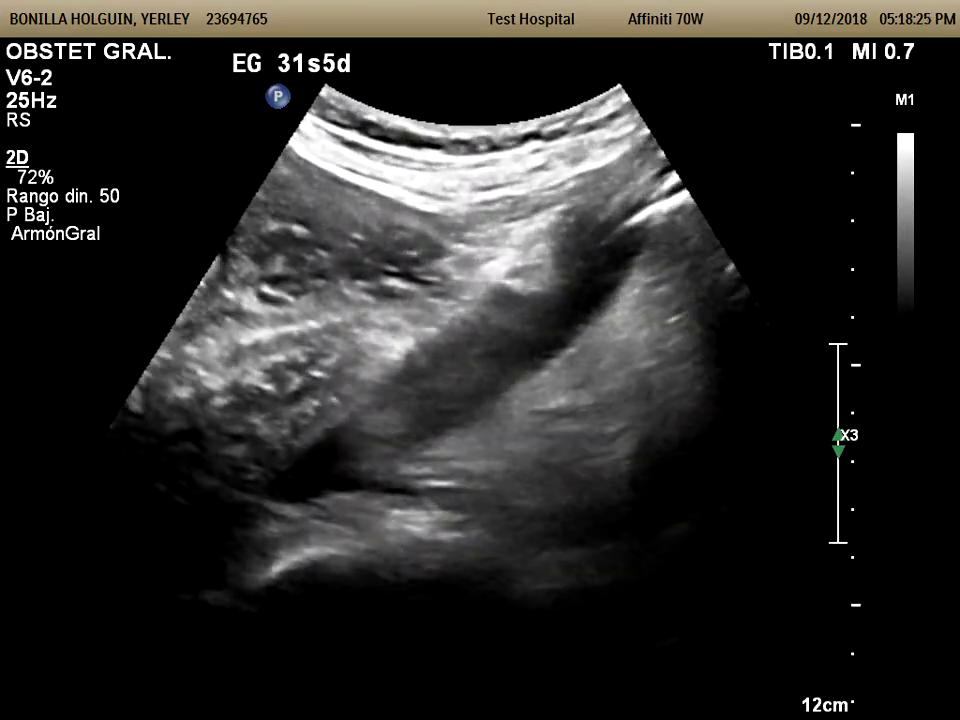
key(c)
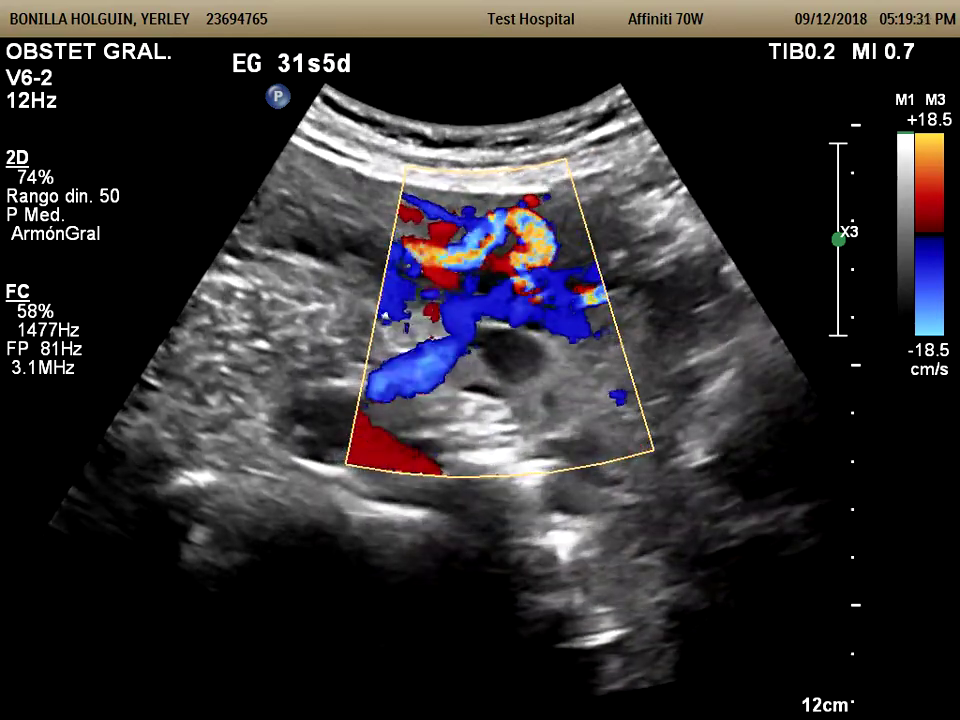
key(p)
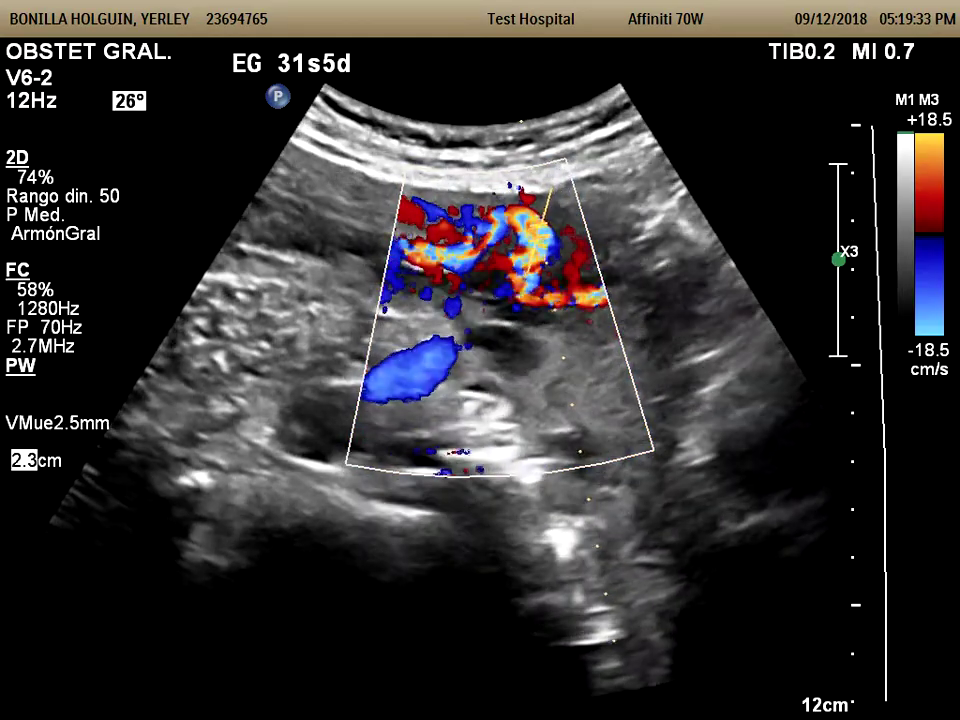
key(p)
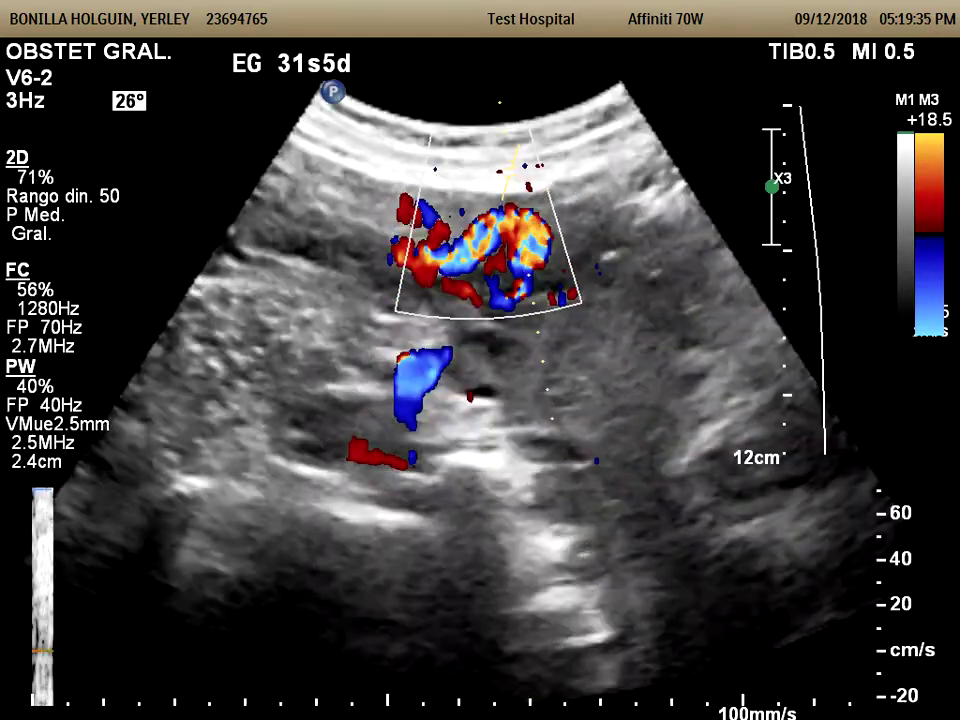
key(o)
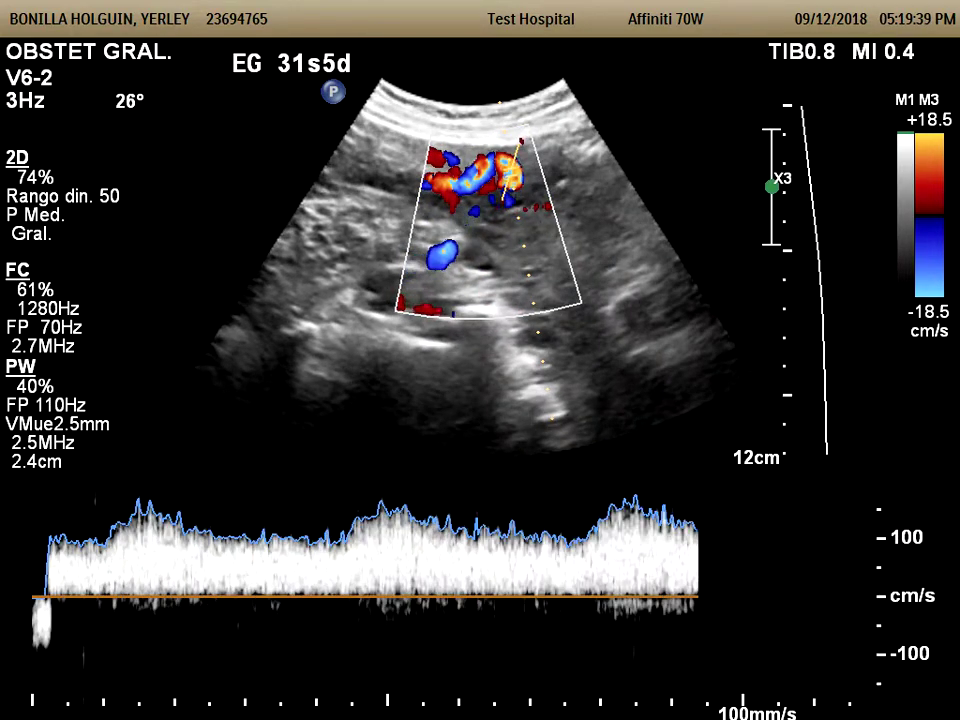
key(o)
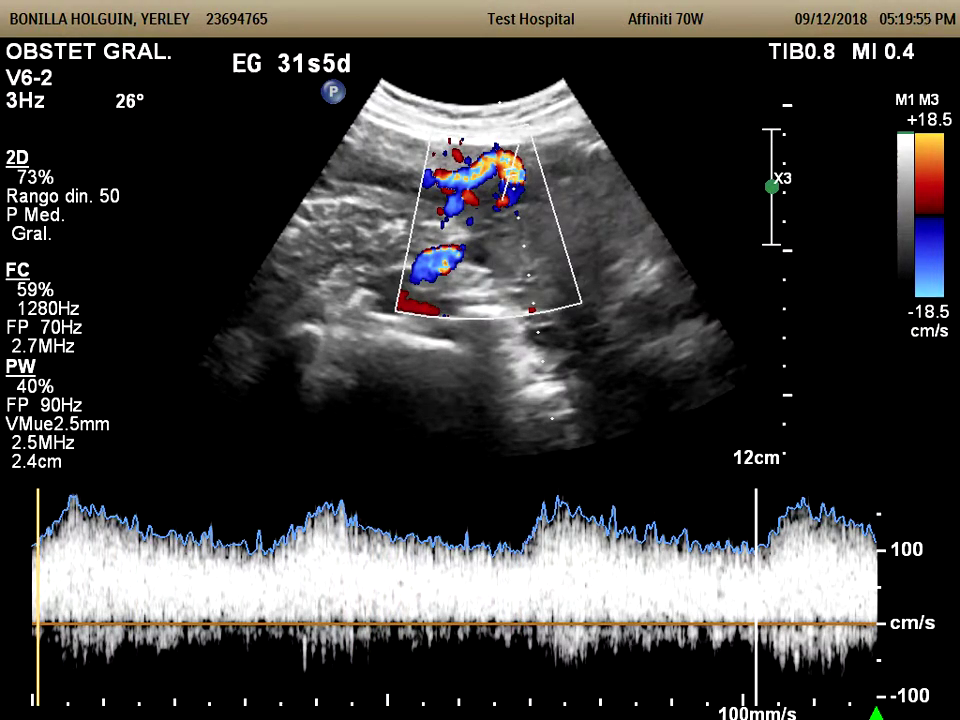
Measure three right uterine artery cycles with the automatic trace as A uterina der, and clear the measurement.
key(Return)
key(Return)
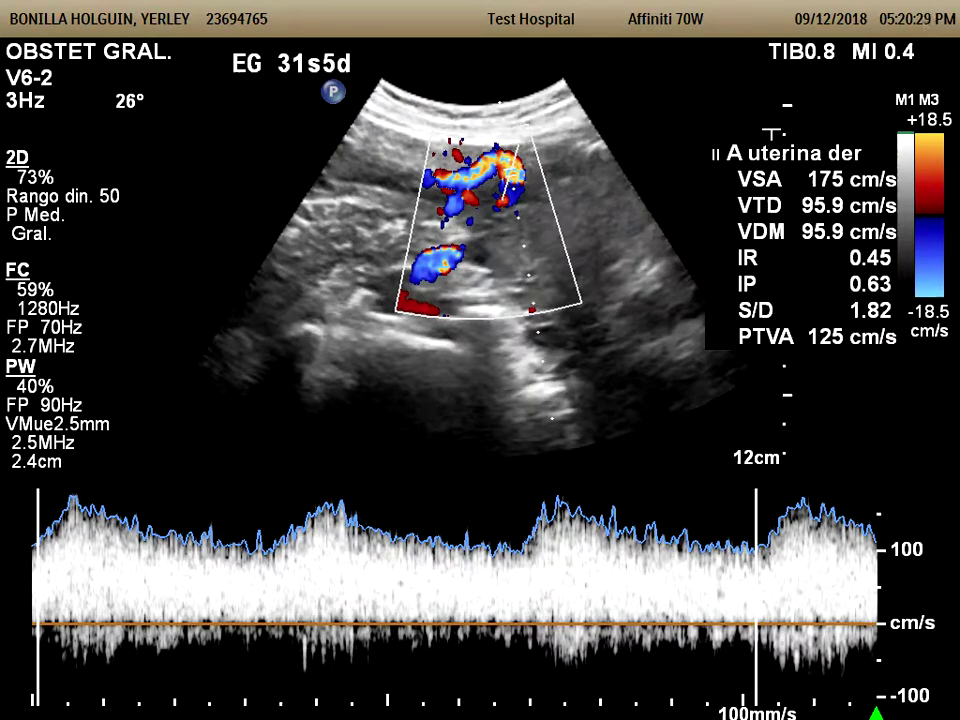
key(Delete)
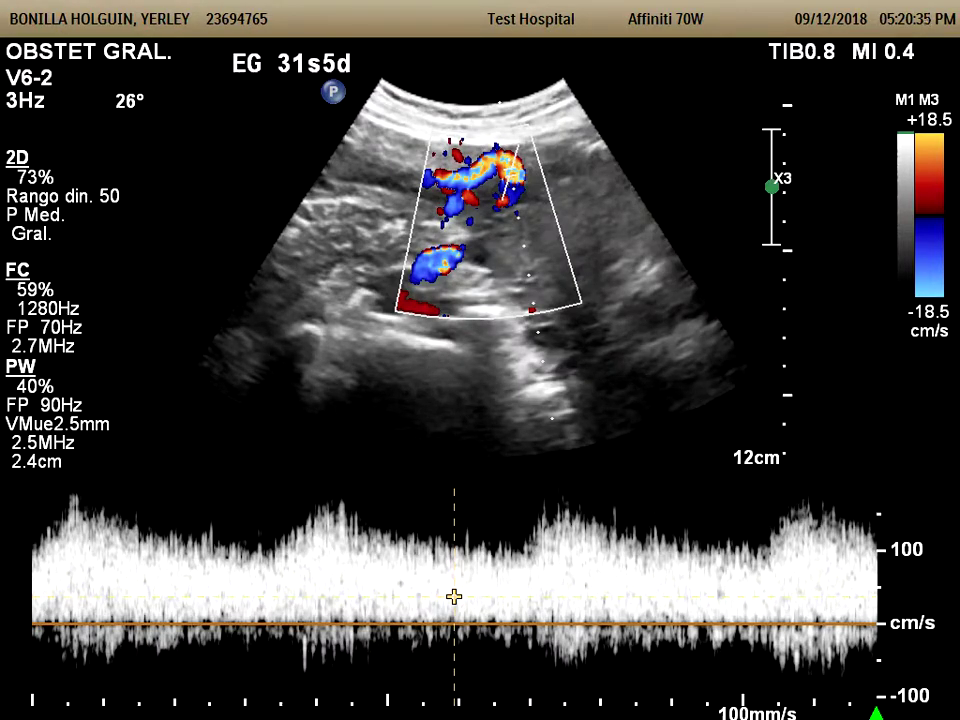
Set the Doppler angle correction for the right uterine artery to 18°.
scroll(454, 597, down, 9)
scroll(454, 597, up, 4)
scroll(454, 597, down, 1)
scroll(509, 172, up, 2)
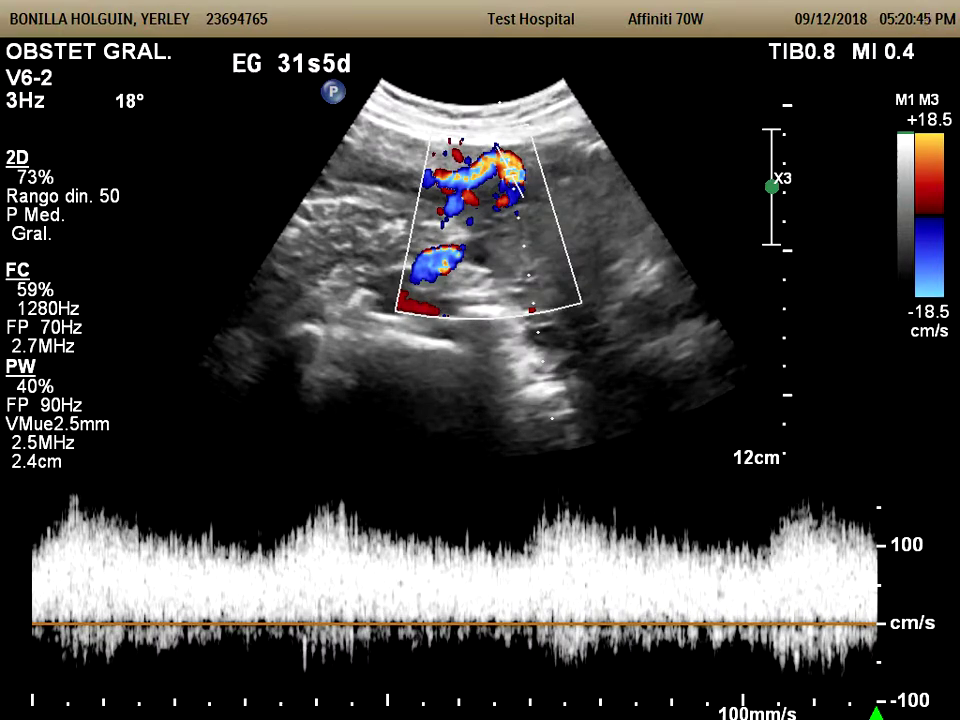
Measure A uterina der with calipers at end diastole and peak systole, and measure one cycle with the automatic trace.
key(c)
text(A uterina der)
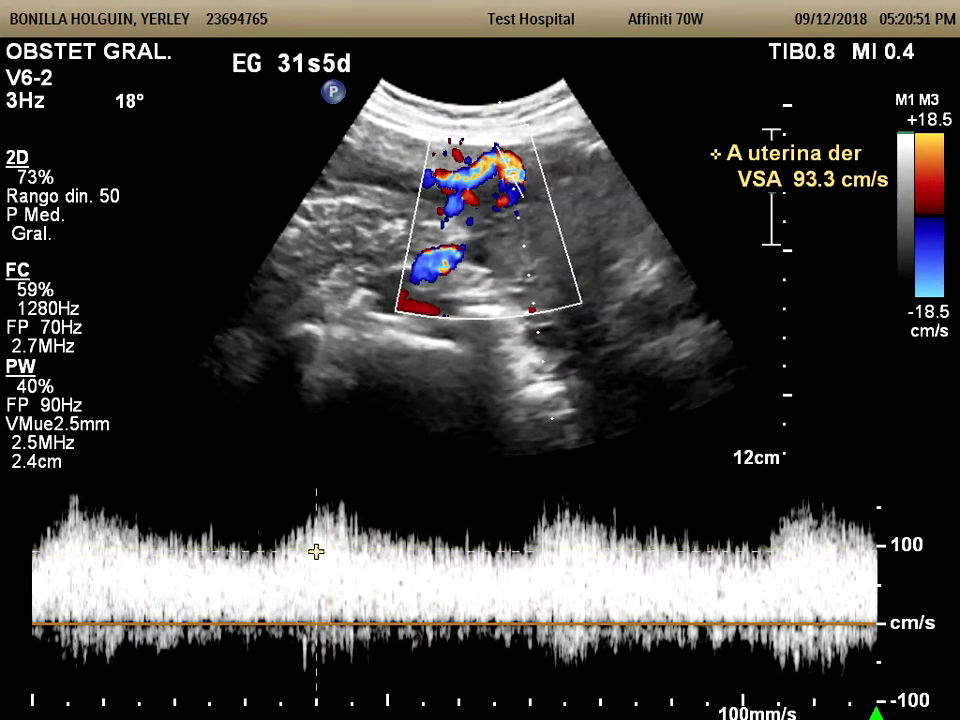
click(269, 558)
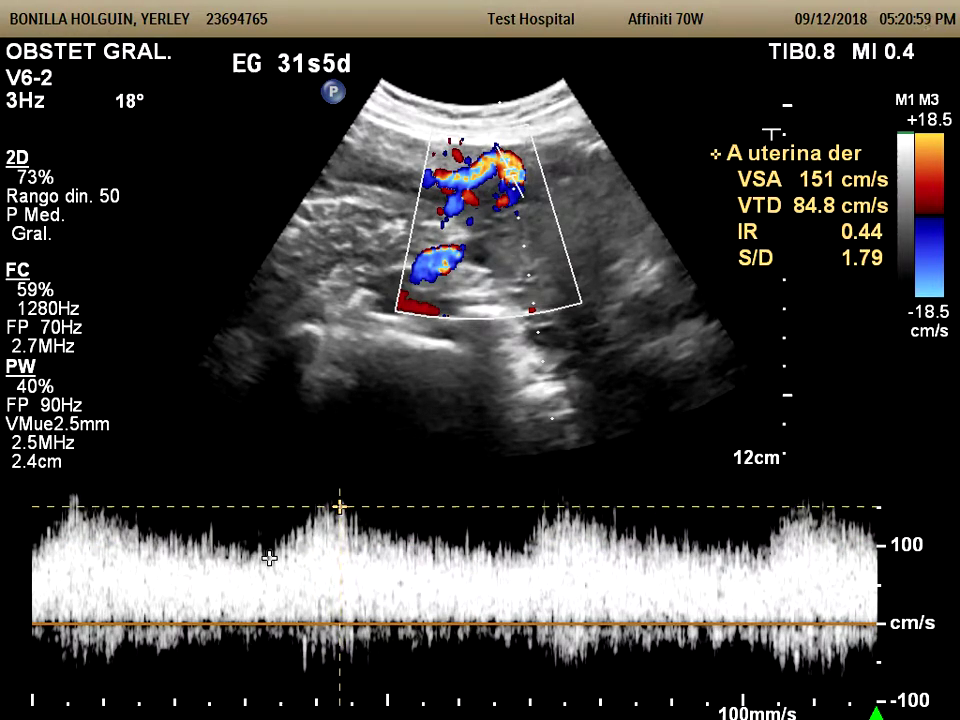
click(340, 507)
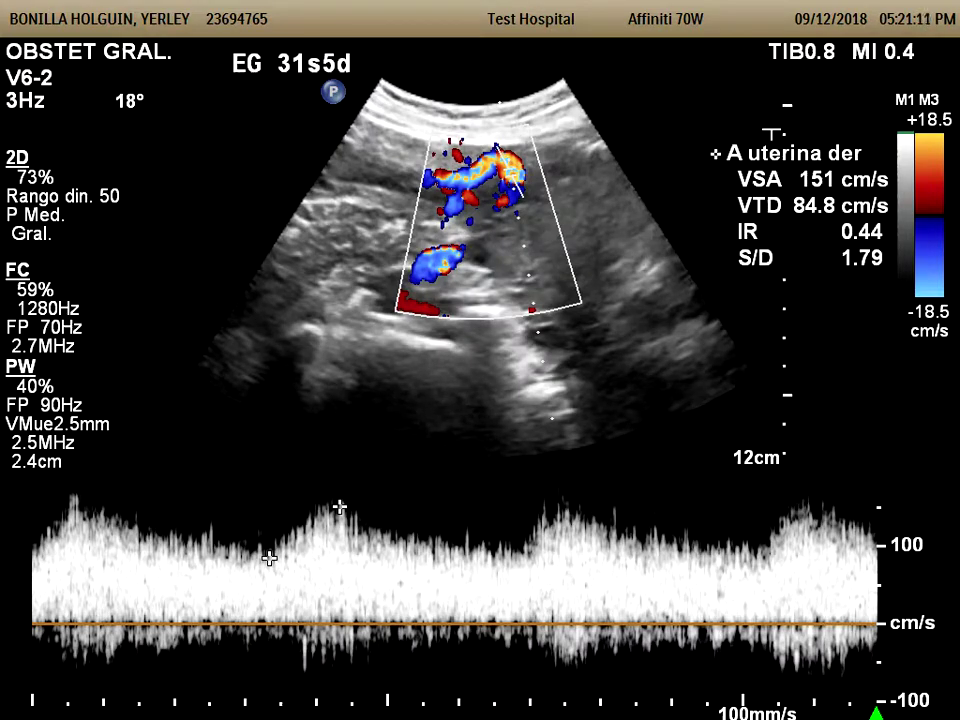
key(Return)
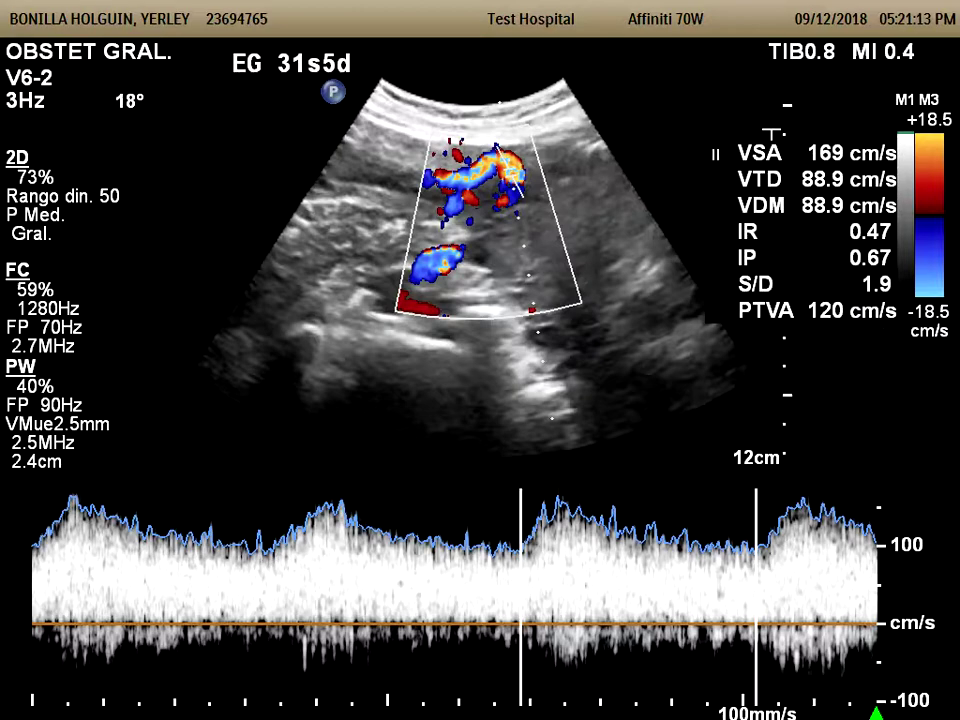
Extend the right uterine artery's automatic trace to three cycles, assign it to A uterina der, and resume live 2D imaging.
key(Return)
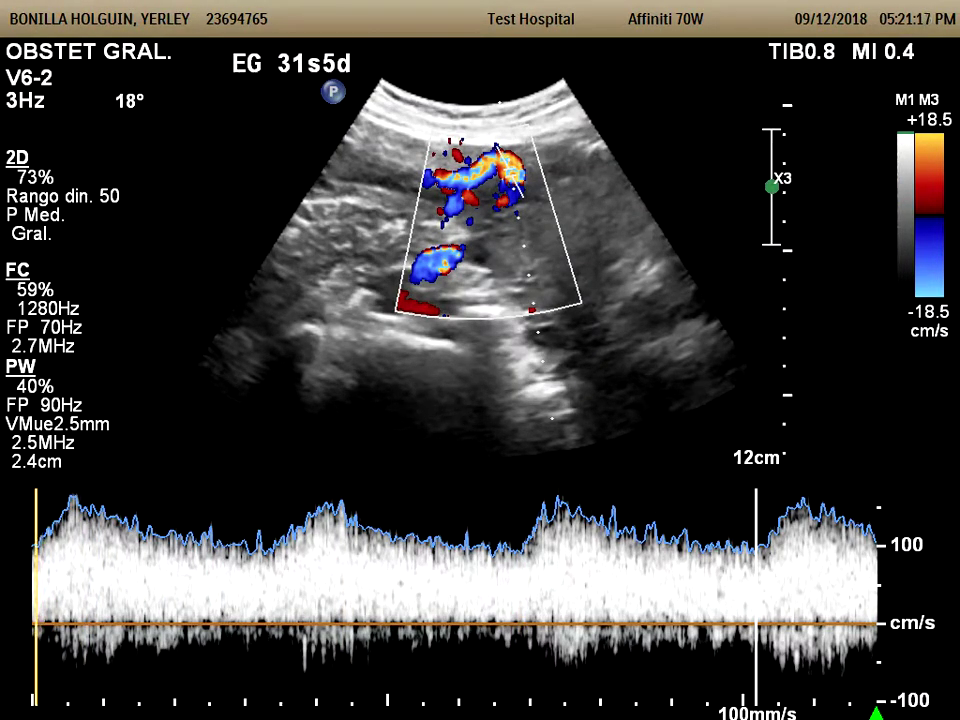
key(space)
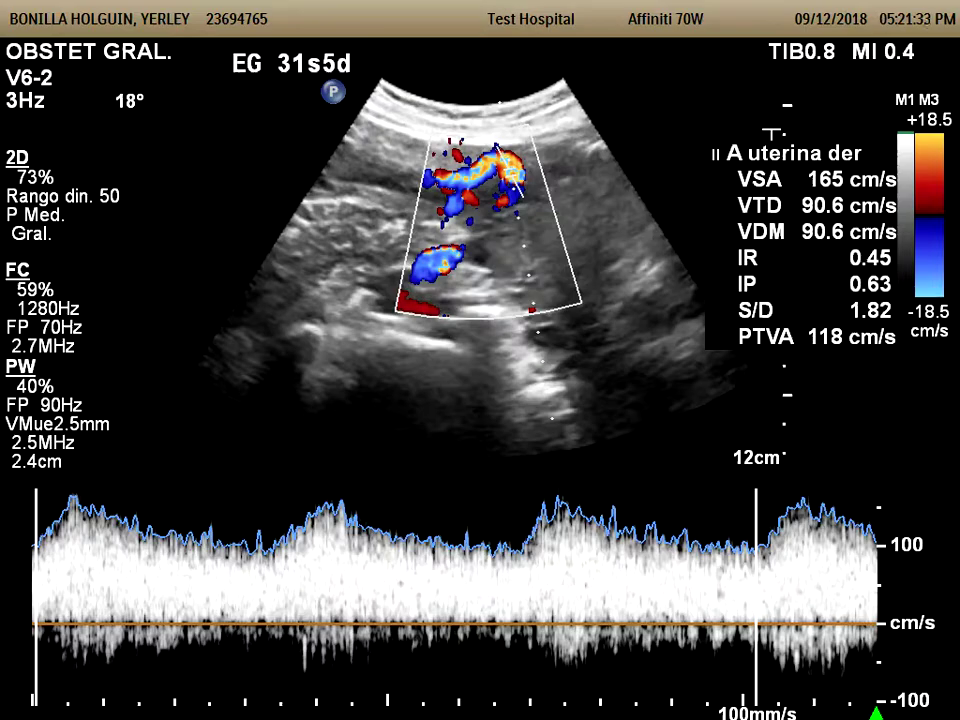
key(space)
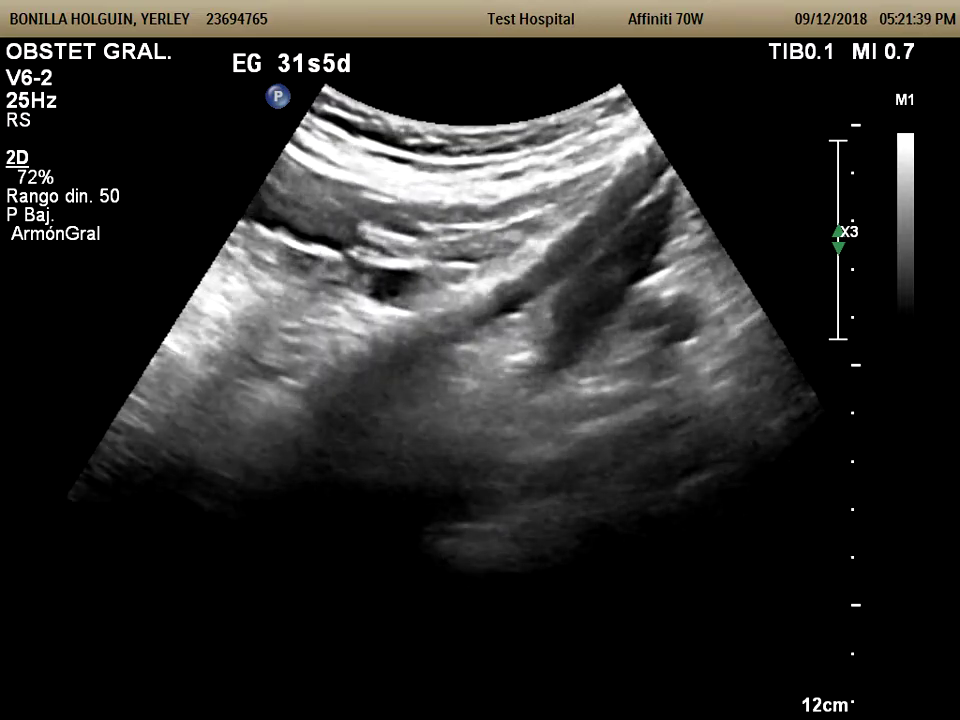
Record the left uterine artery's pulsed-wave spectrum at 44° and measure three cycles with the automatic trace as A uterina izq.
key(c)
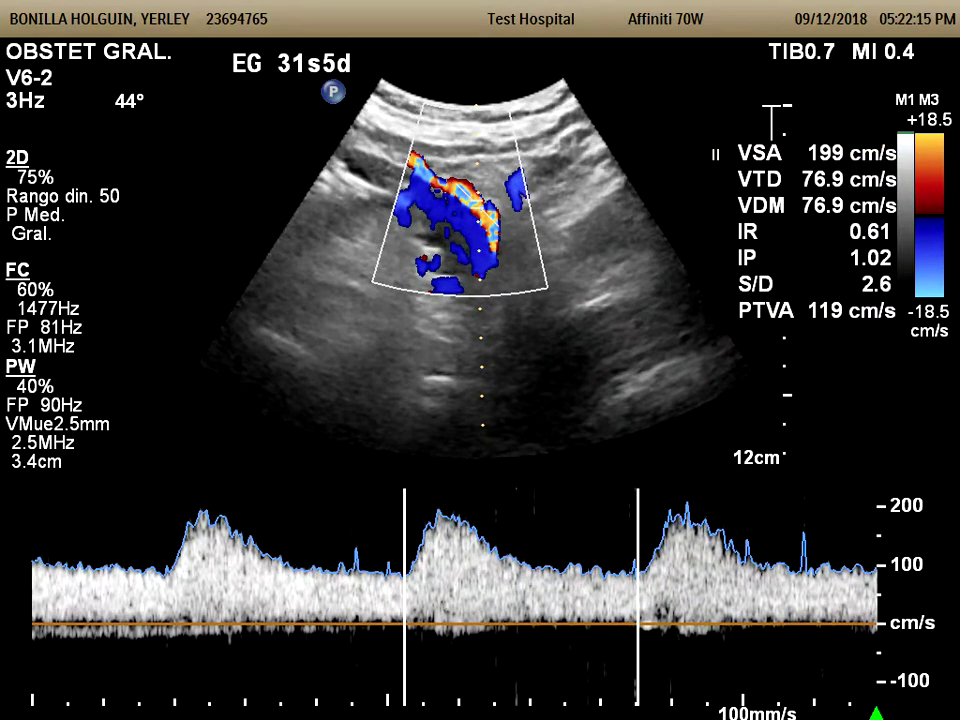
click(405, 597)
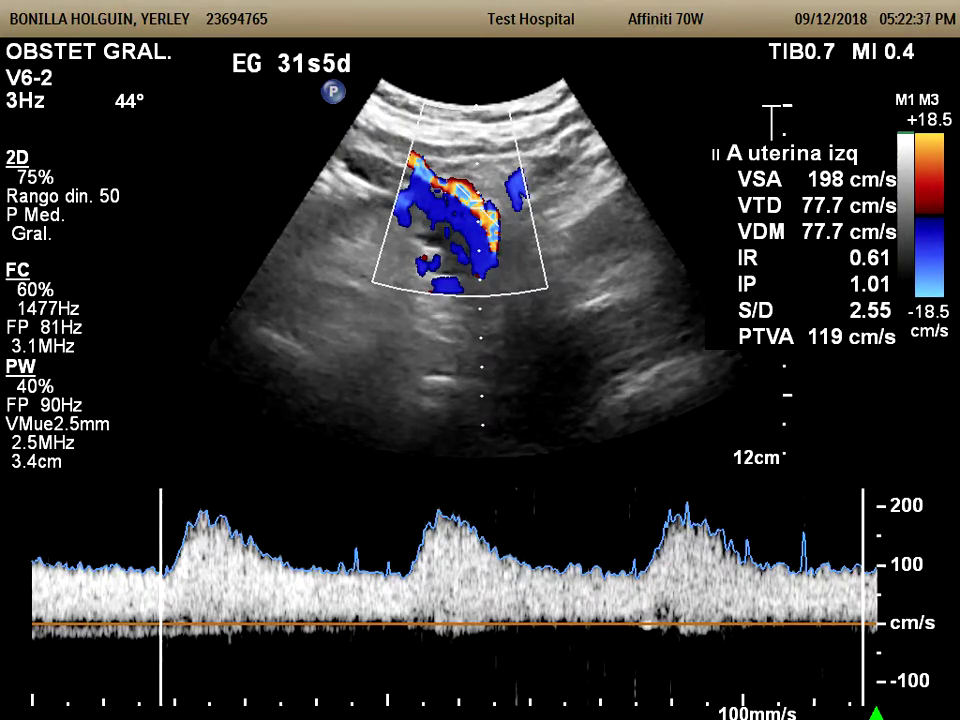
Clear the automatic trace and measure A uterina izq with calipers at end diastole and peak systole.
key(Delete)
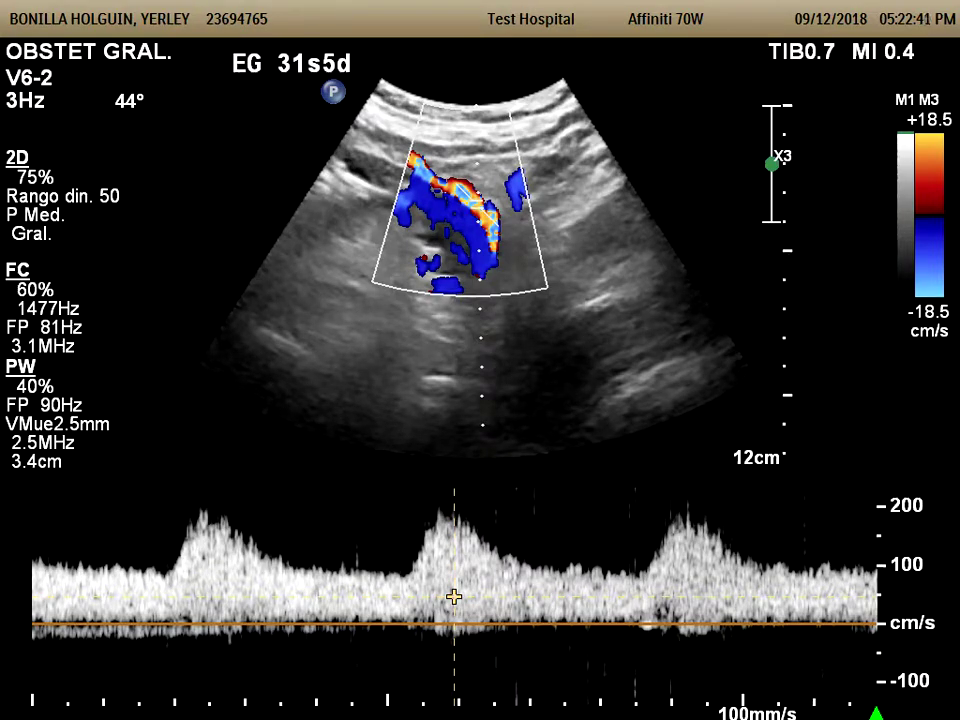
text(A uterina izq)
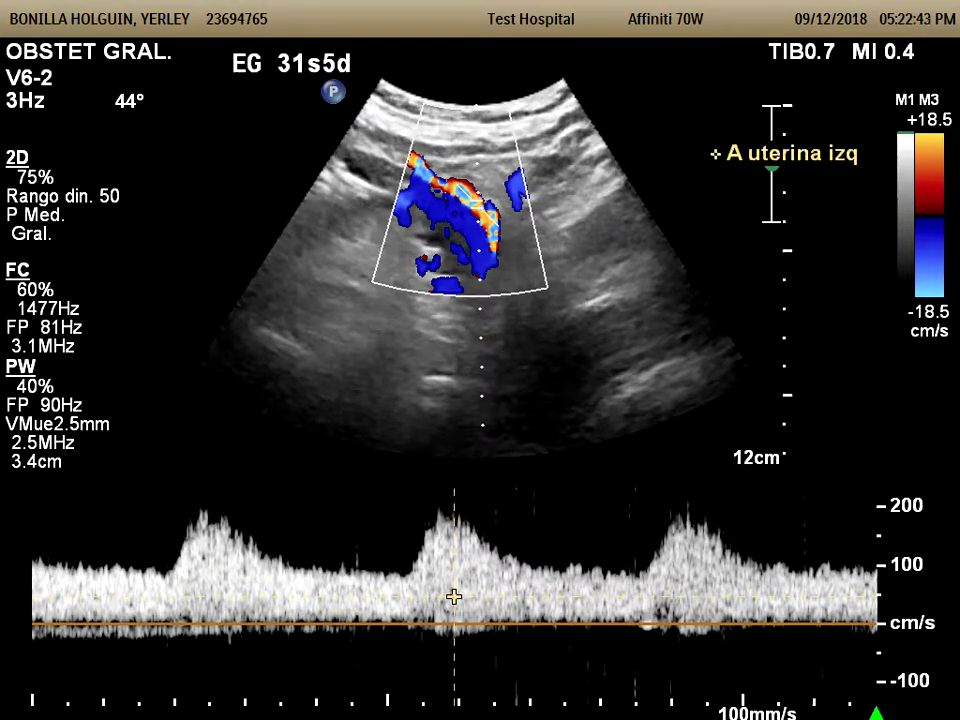
click(409, 572)
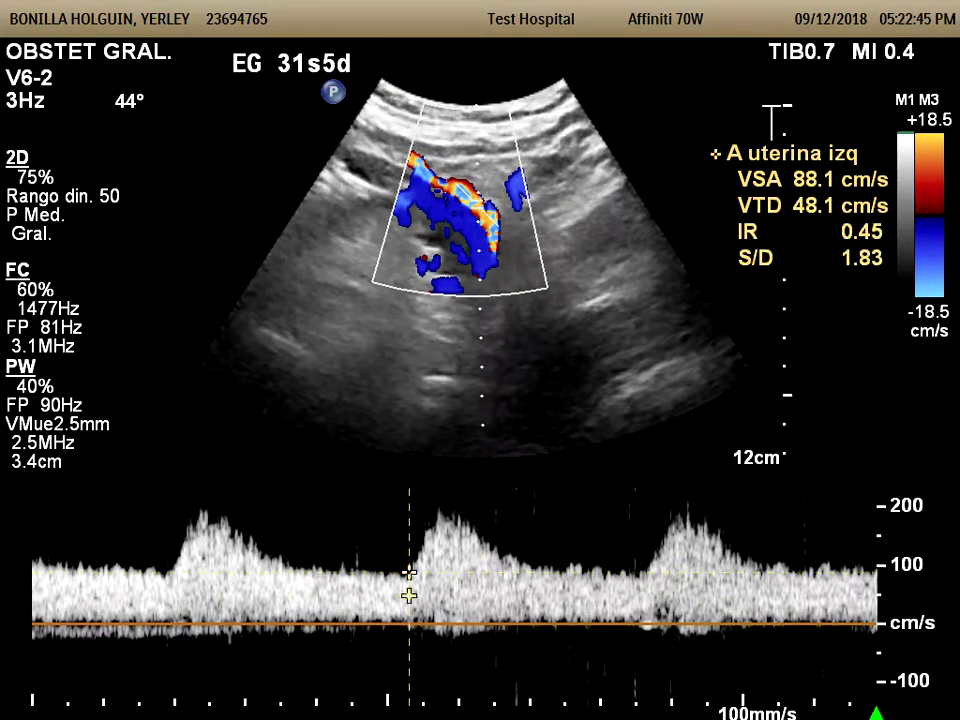
click(441, 516)
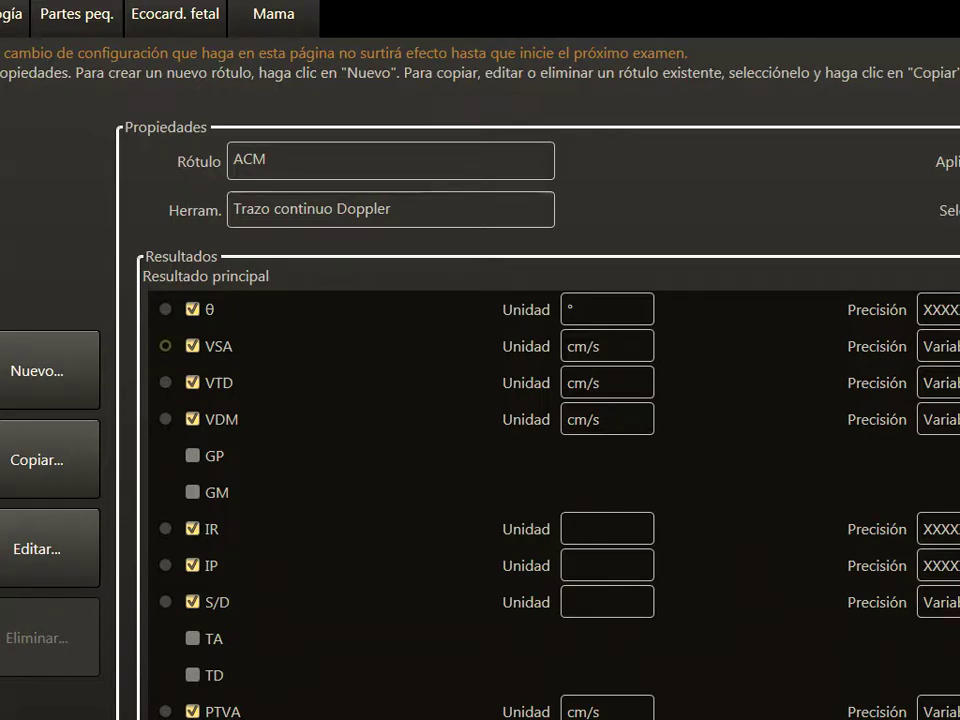
Check the A umbilical label's continuous Doppler trace tool, and manually trace one left uterine artery cycle, redoing the misplaced first trace.
text(A umbilical)
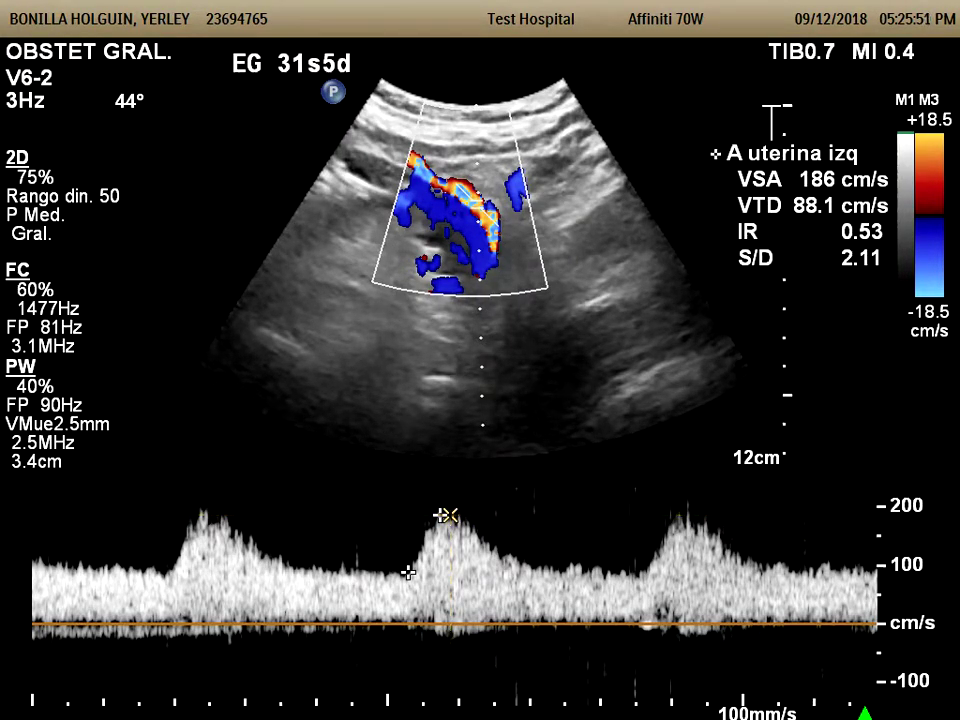
click(164, 576)
click(377, 570)
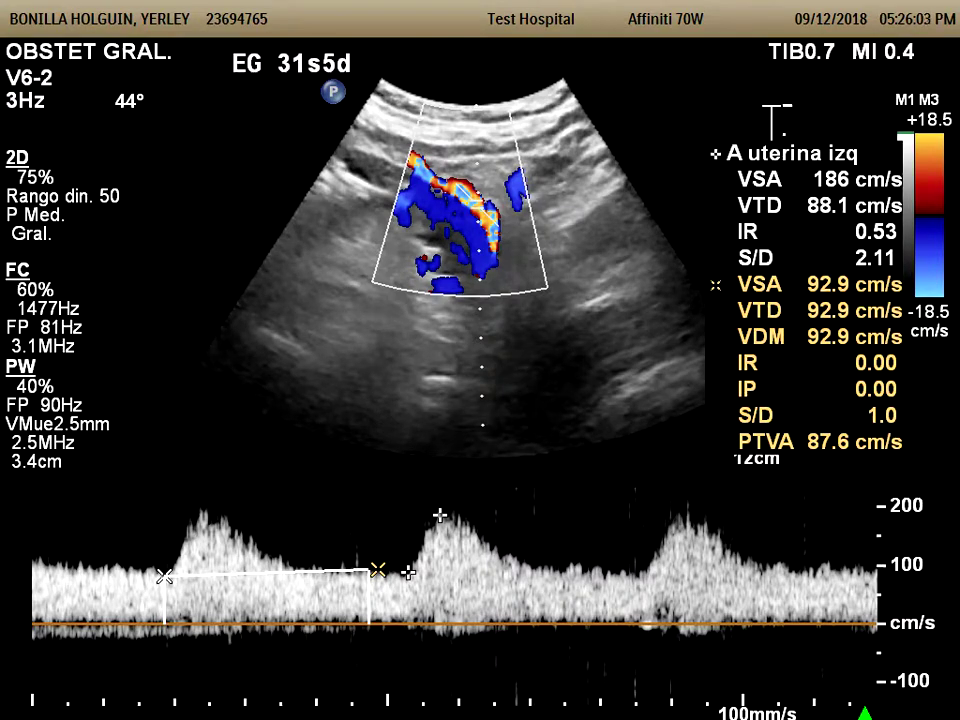
key(Delete)
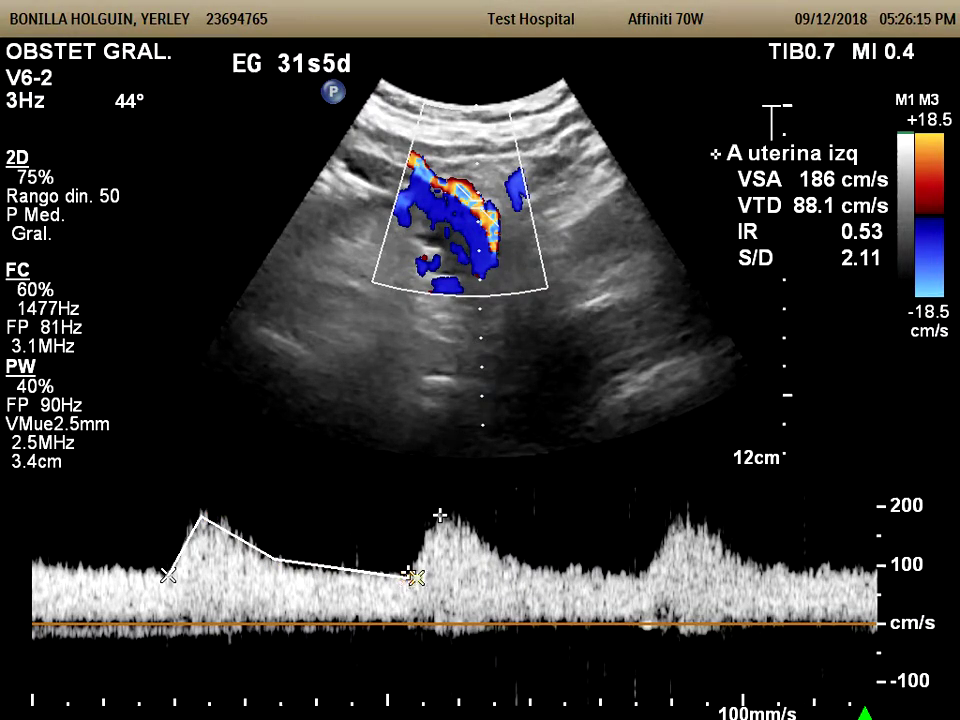
click(415, 577)
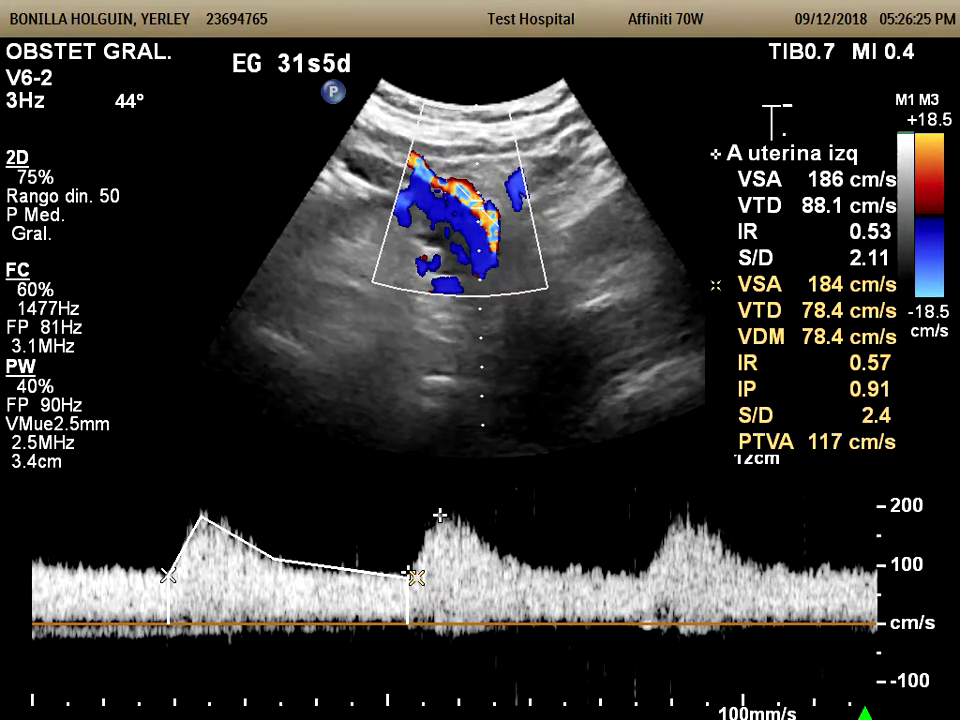
key(Delete)
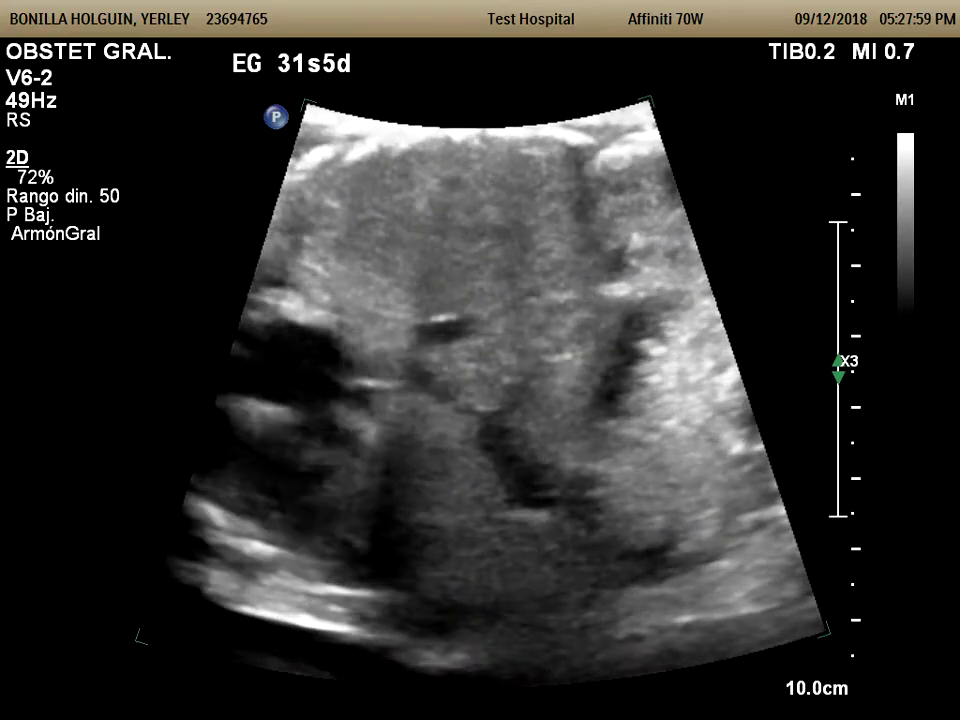
Locate the ductus venosus with colour Doppler and start its pulsed-wave spectrum at 44° with the sample volume at 6.0 cm.
key(c)
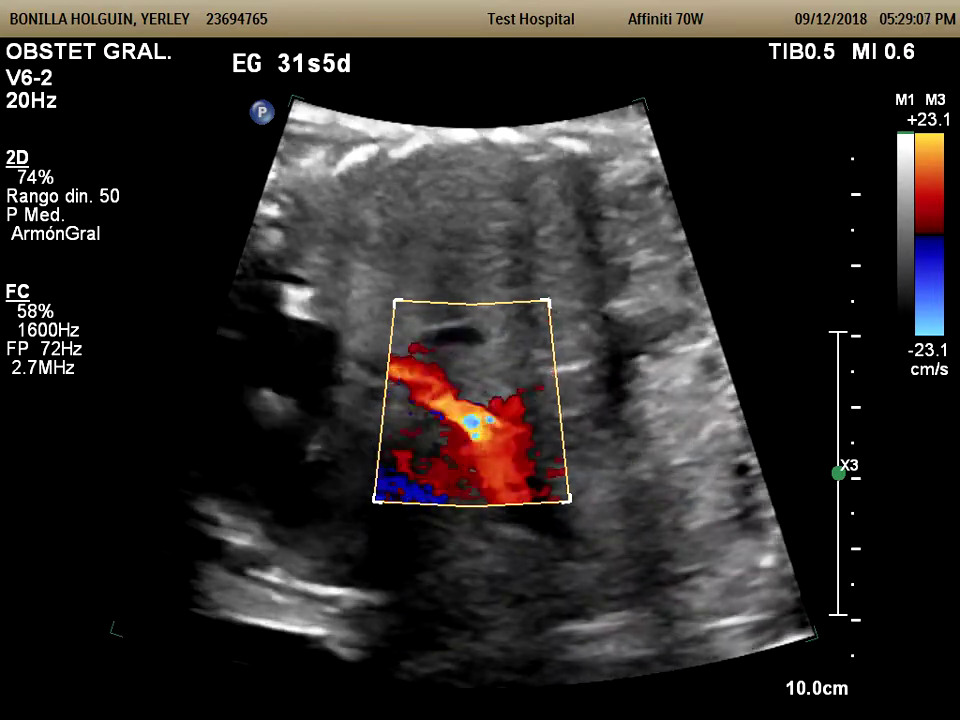
key(p)
key(Up)
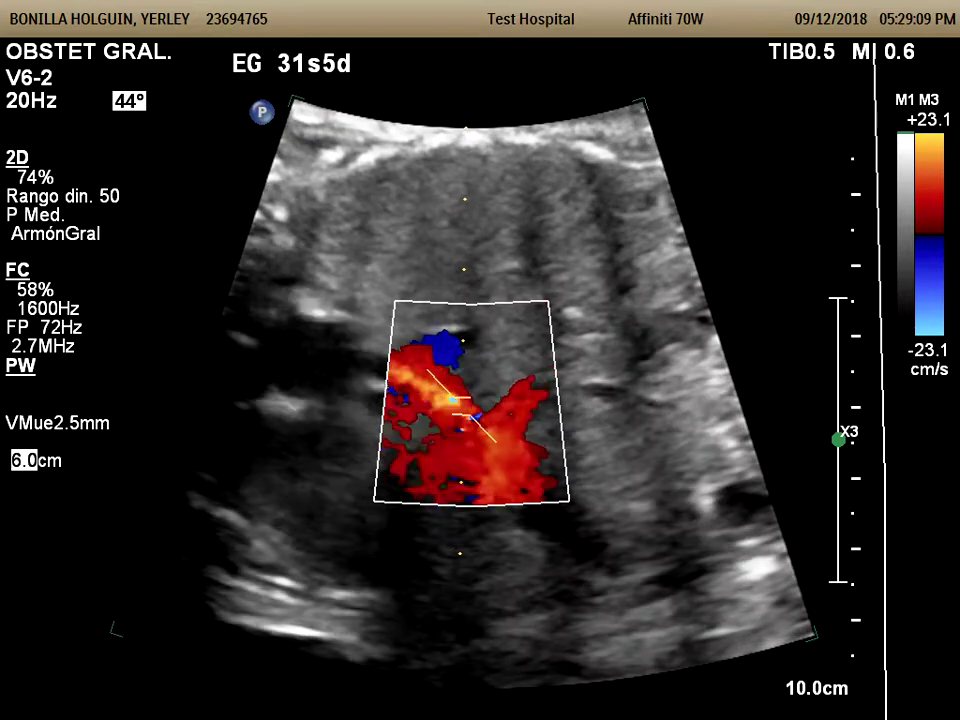
key(p)
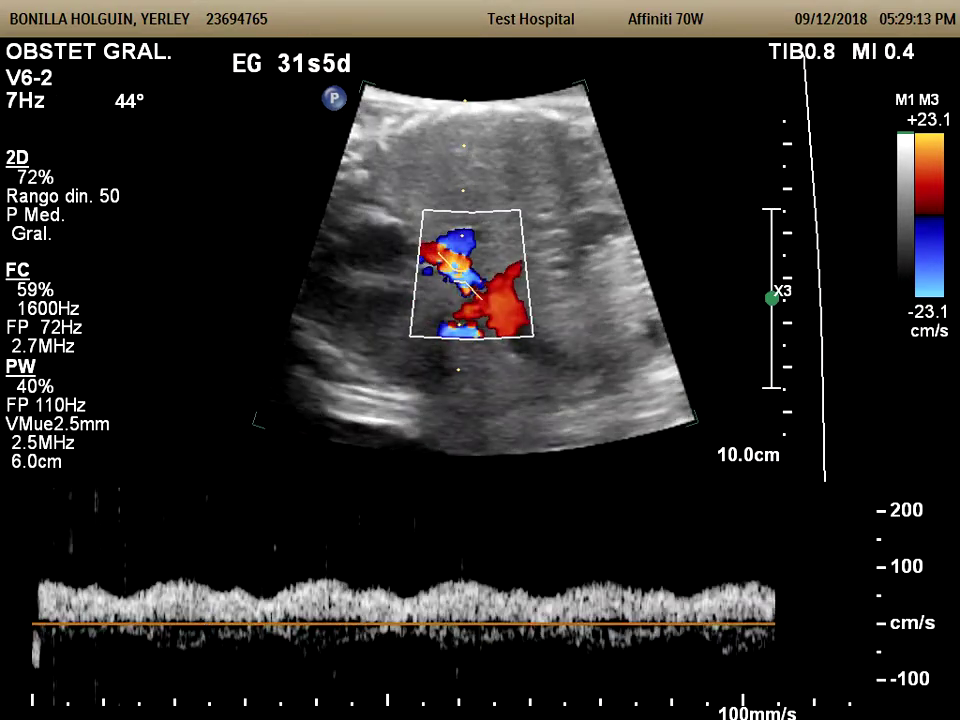
Lower the spectral velocity scale to reach 120 cm/s and record the ductus venosus spectrum with the sample volume at 5.8 cm.
key(Down)
key(Down)
key(Down)
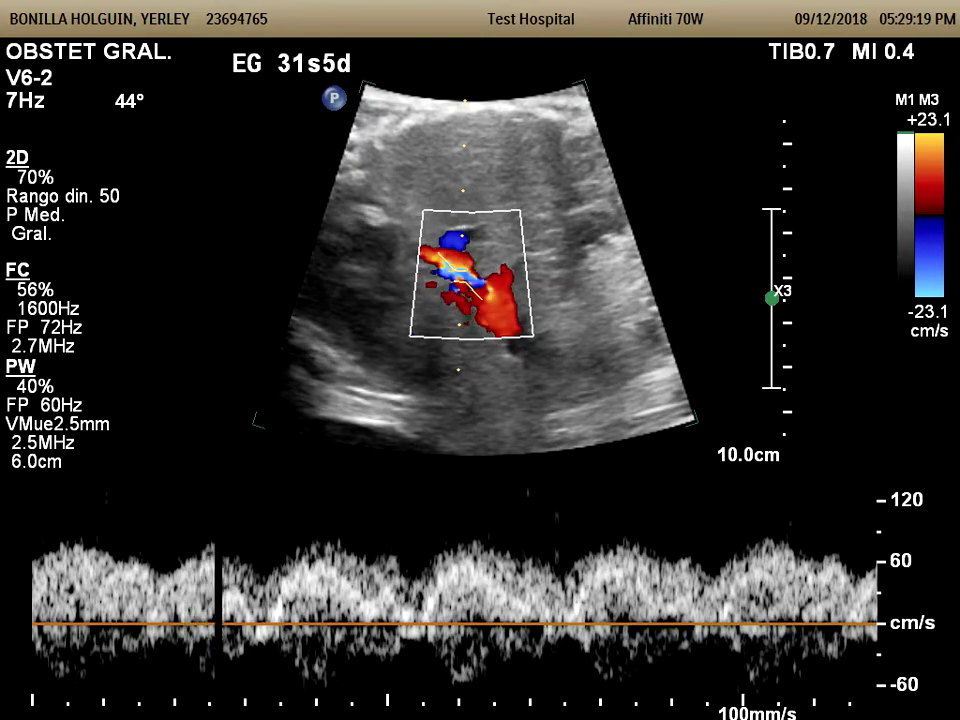
key(Up)
key(Up)
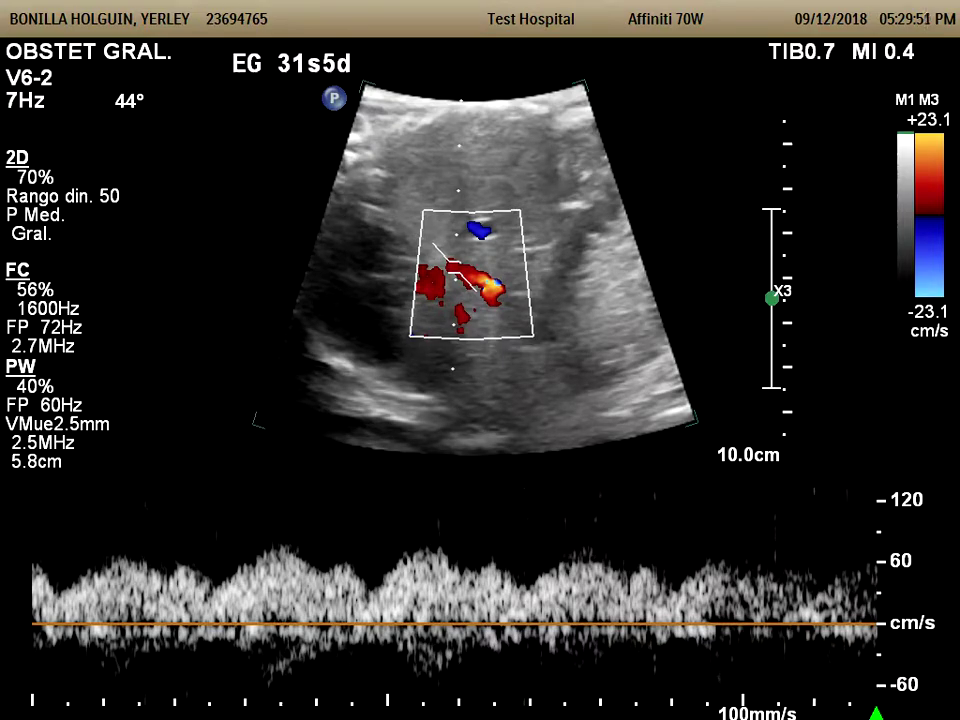
Measure Cond ven on the frozen ductus venosus spectrum with two velocity calipers.
key(Return)
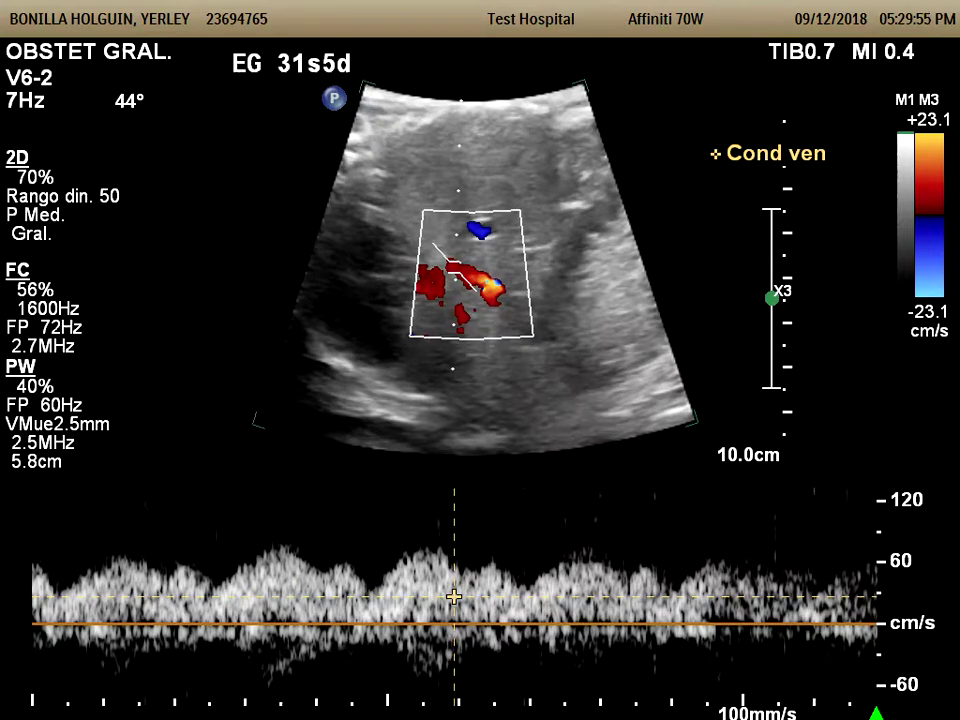
click(371, 596)
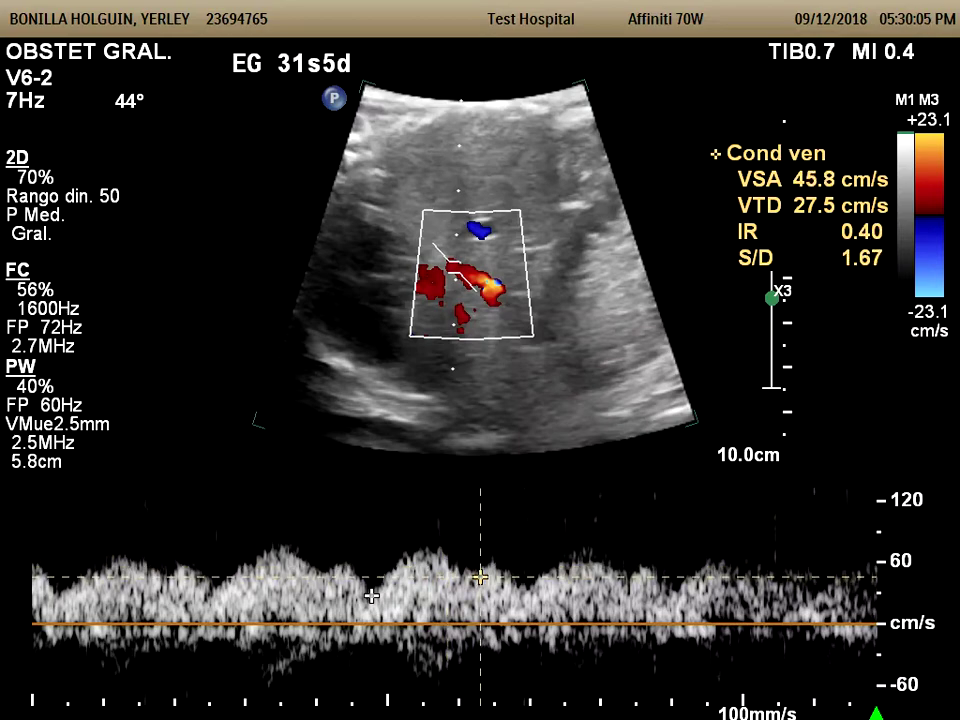
click(493, 563)
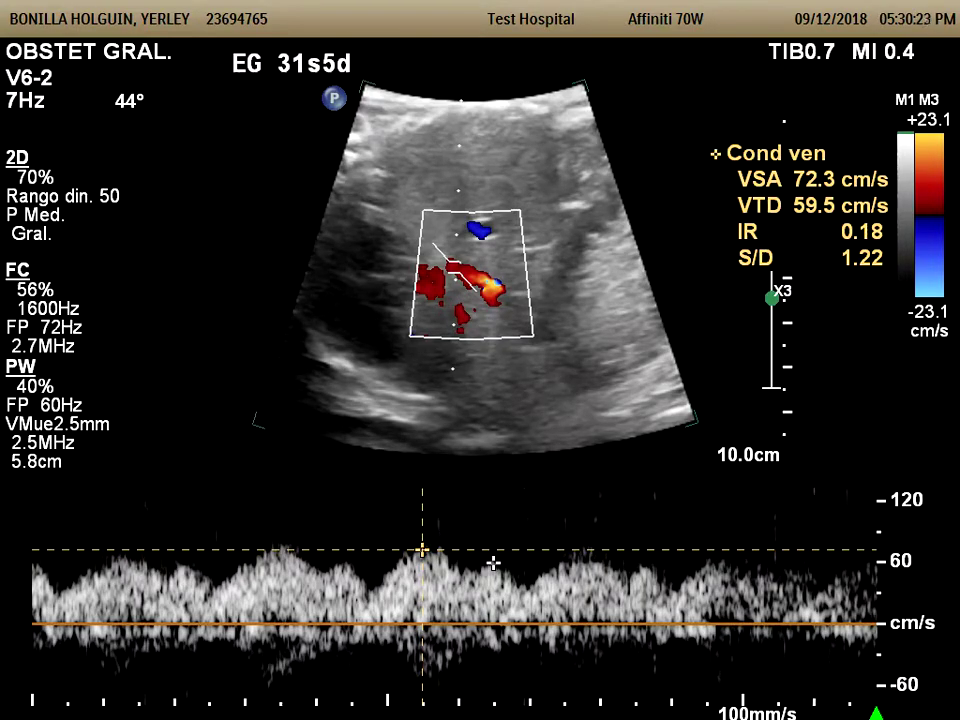
Measure three ductus venosus cycles with the automatic trace, setting its limits at the first and fourth end-diastolic troughs.
key(Return)
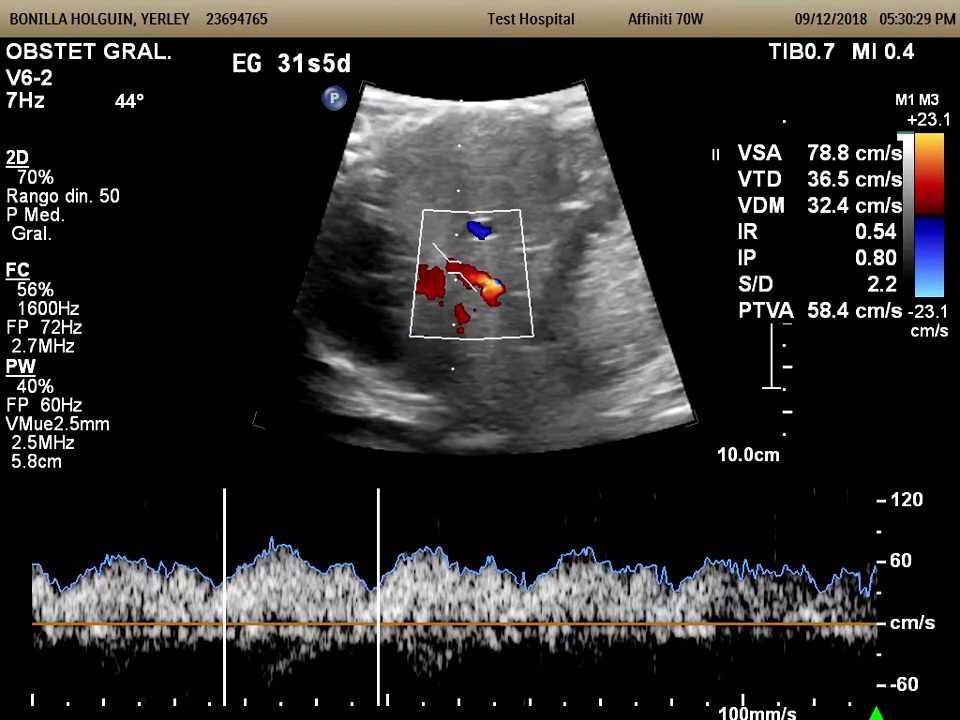
click(224, 597)
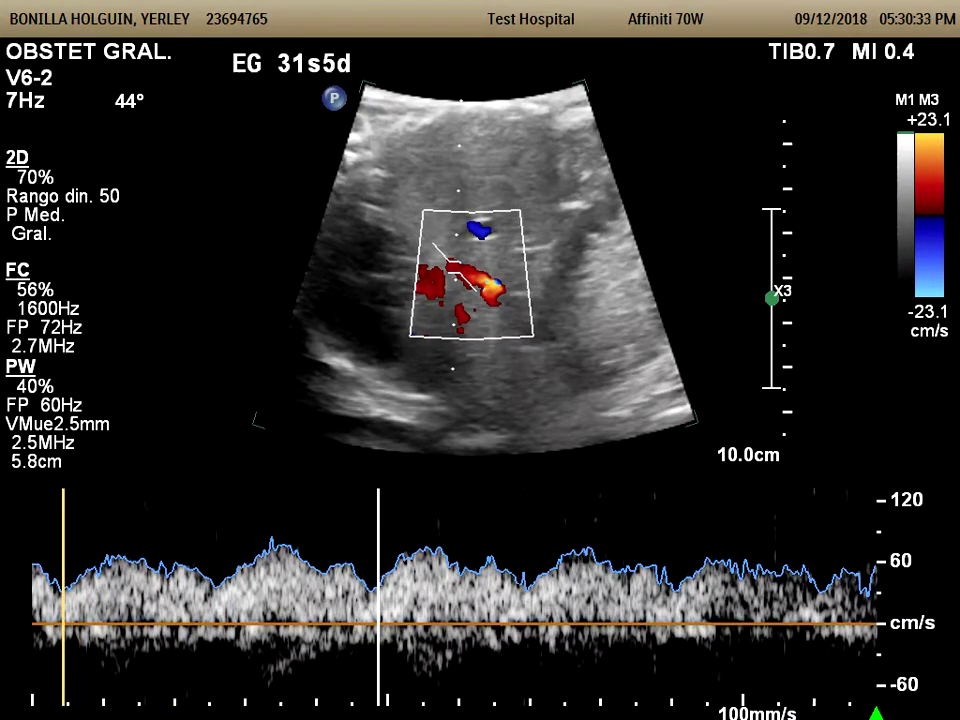
click(63, 597)
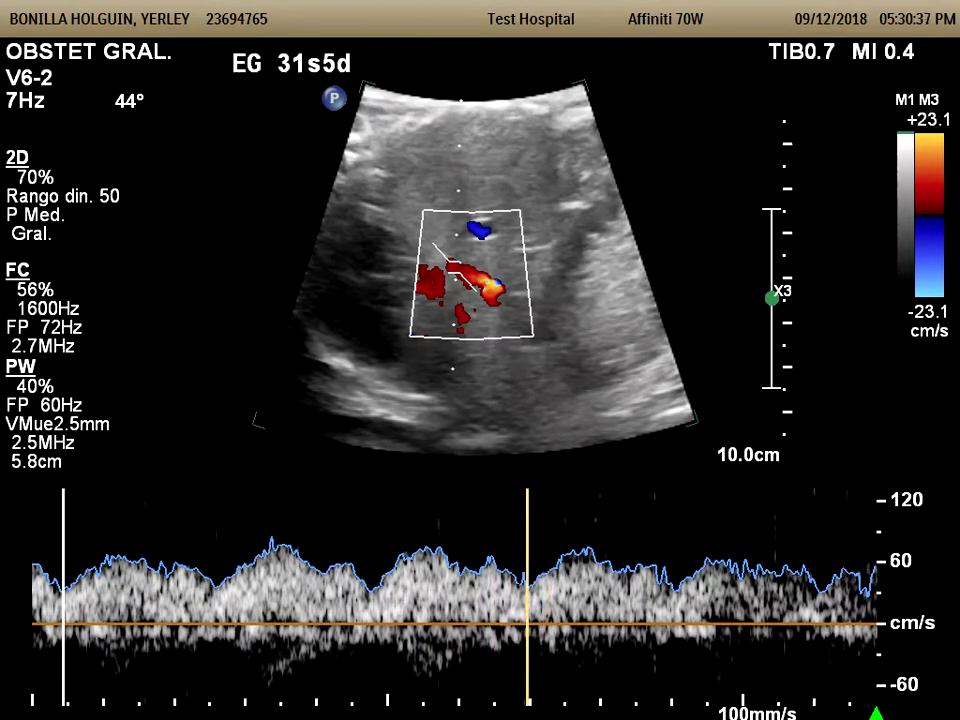
click(527, 597)
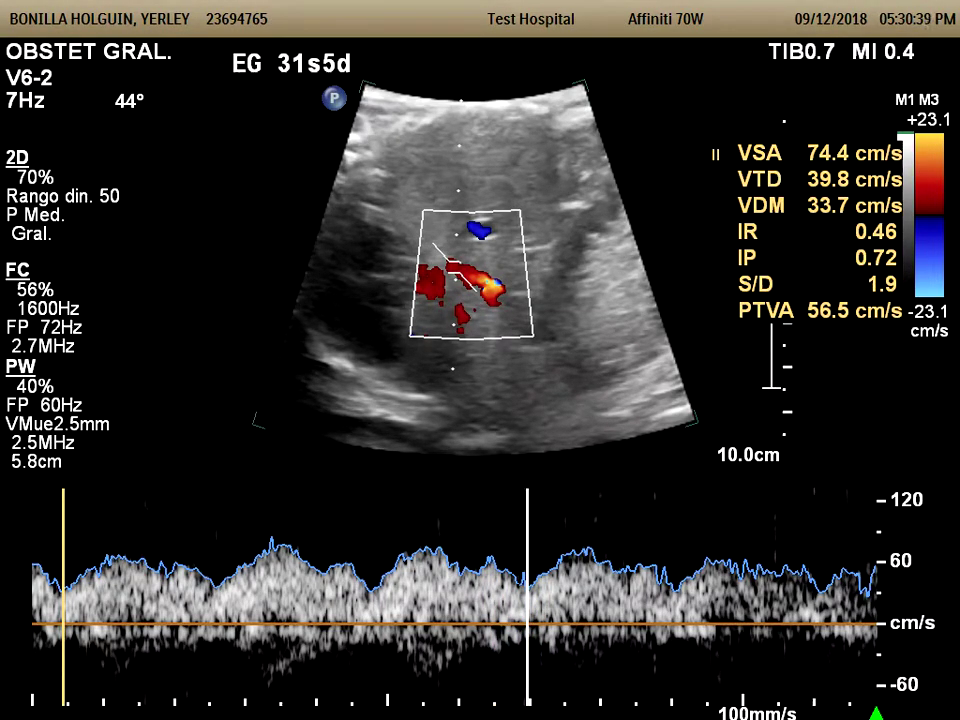
click(63, 597)
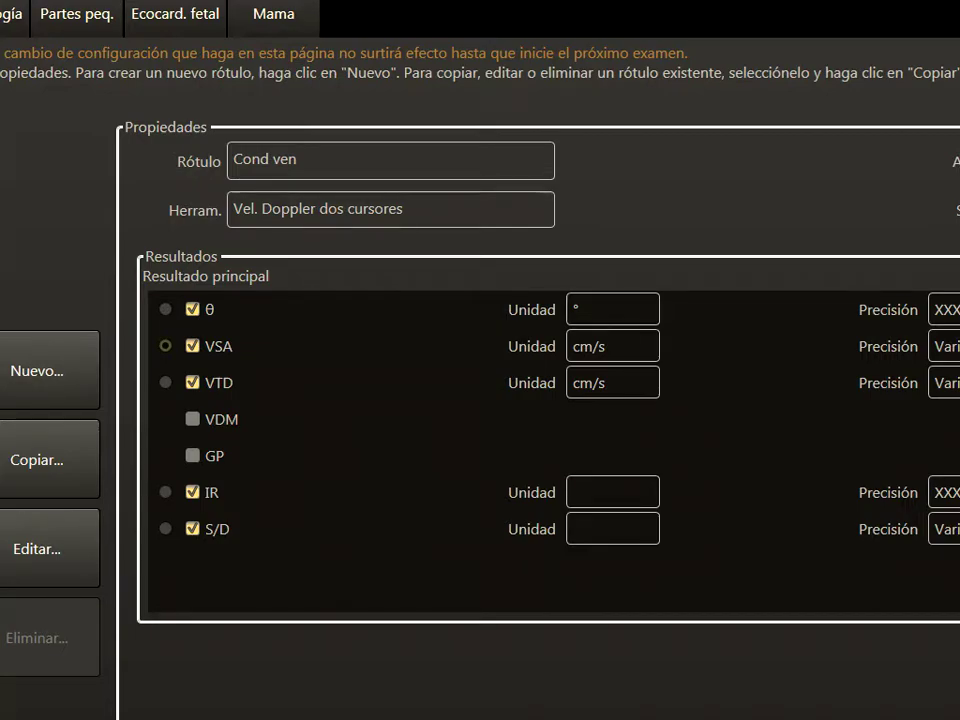
Compare the Doppler tools and results configured for the Cond ven, A umbilical, A uterina der and ACM labels, without saving a copy.
key(Up)
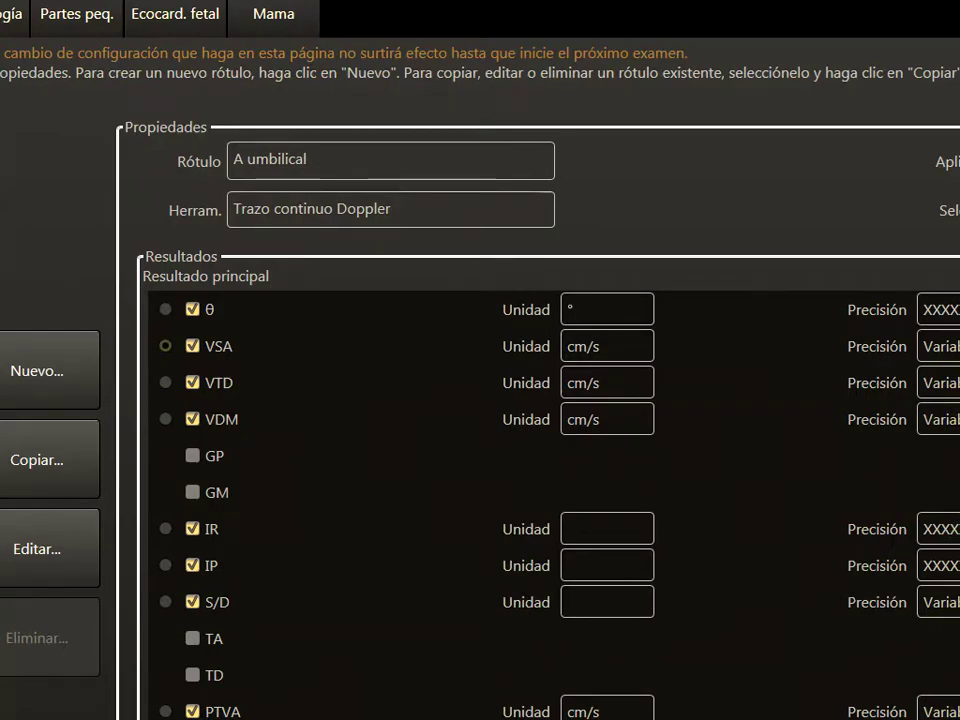
key(Down)
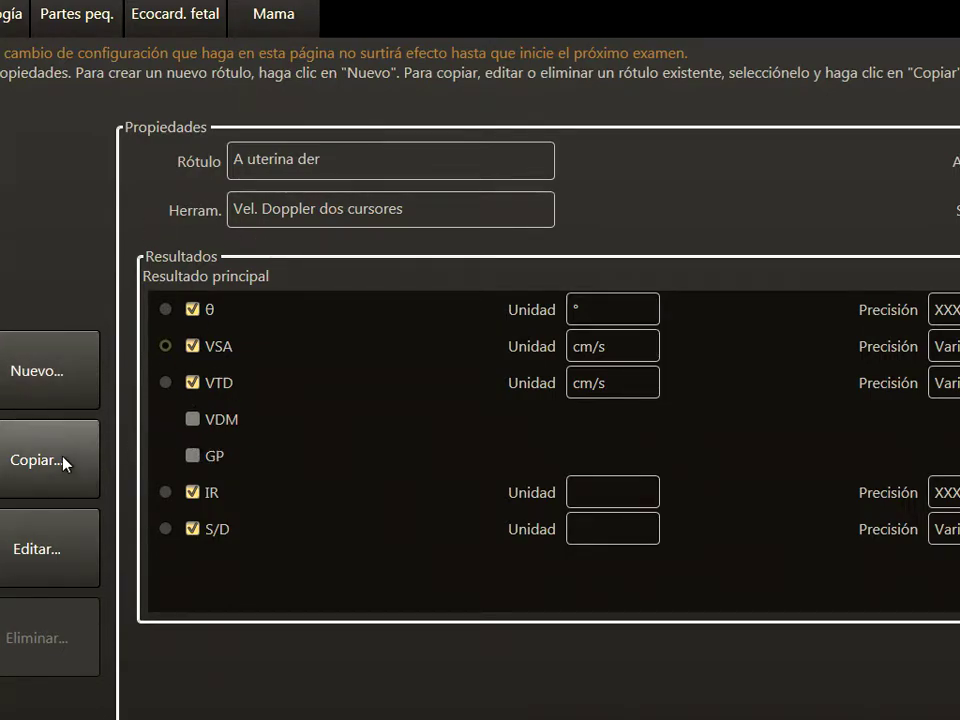
click(62, 551)
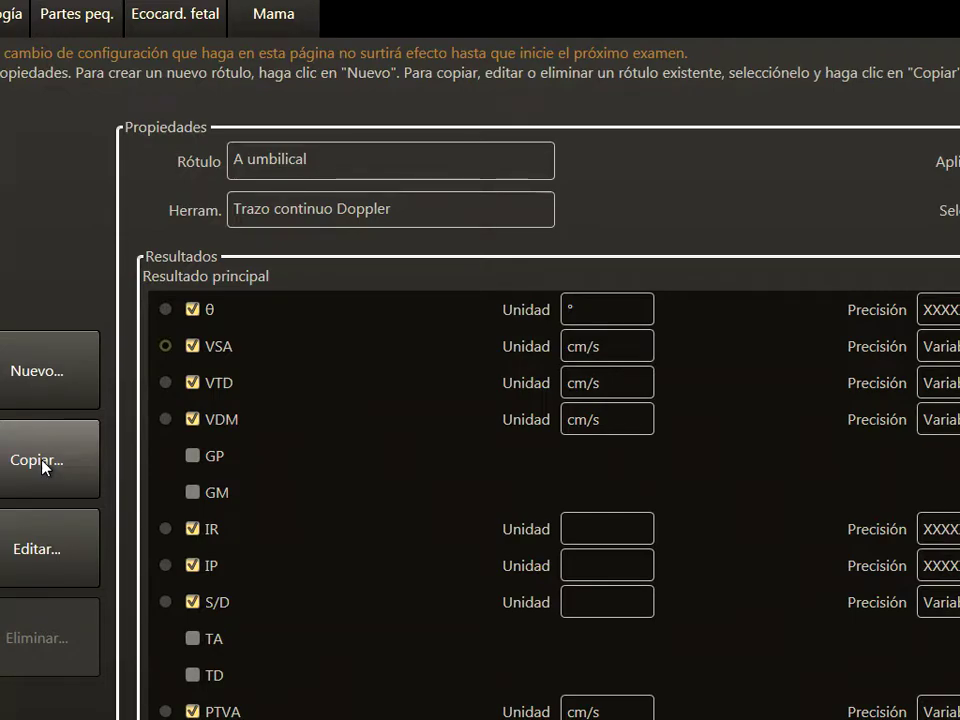
click(42, 462)
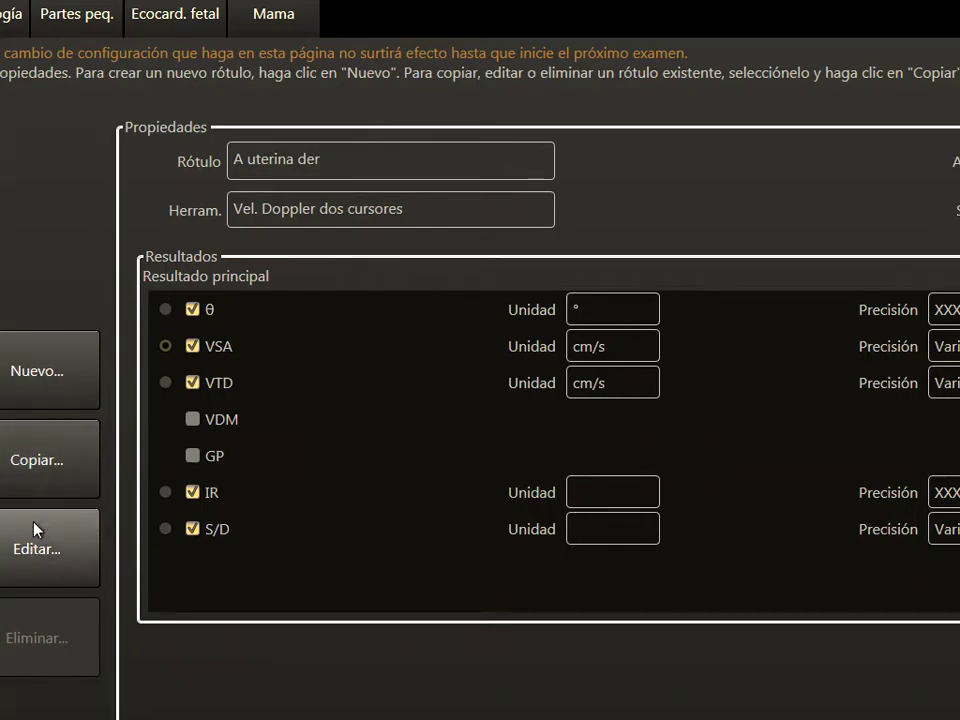
click(25, 462)
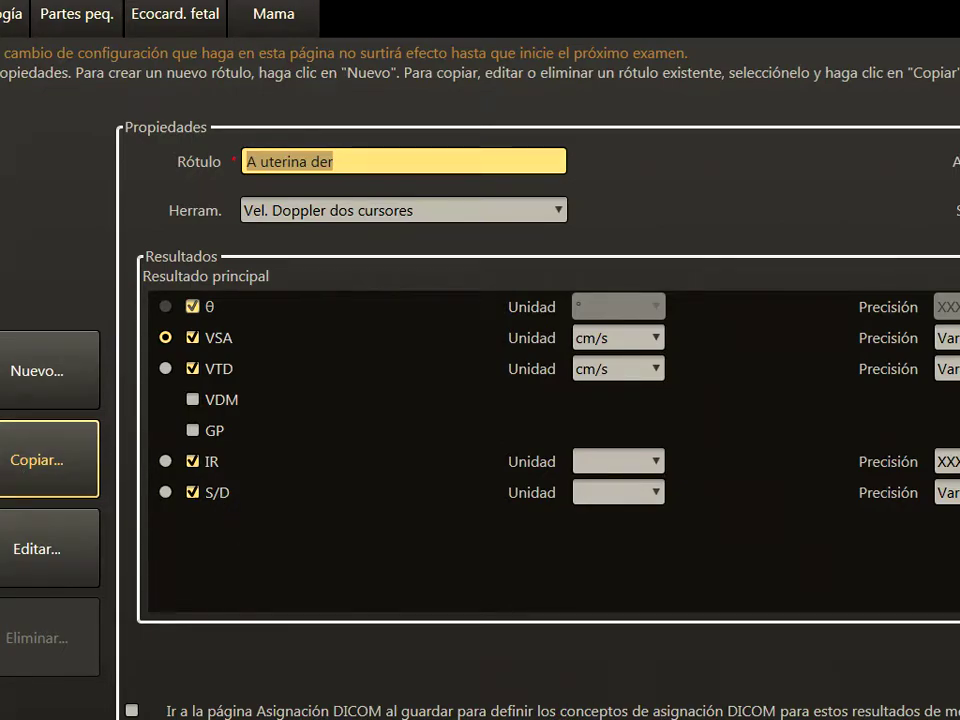
key(Escape)
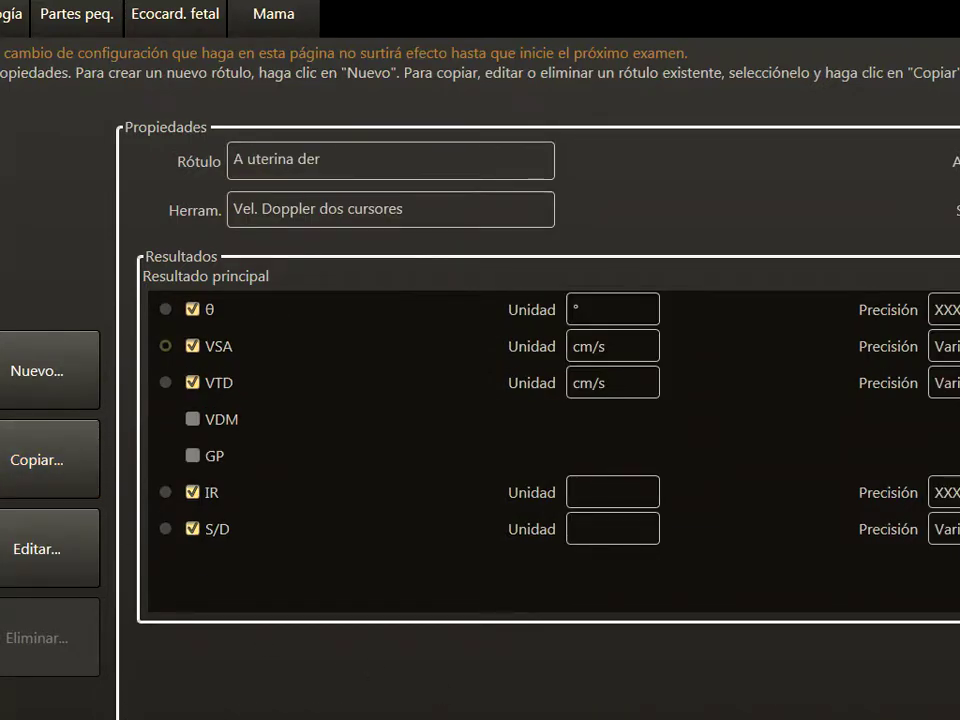
key(Down)
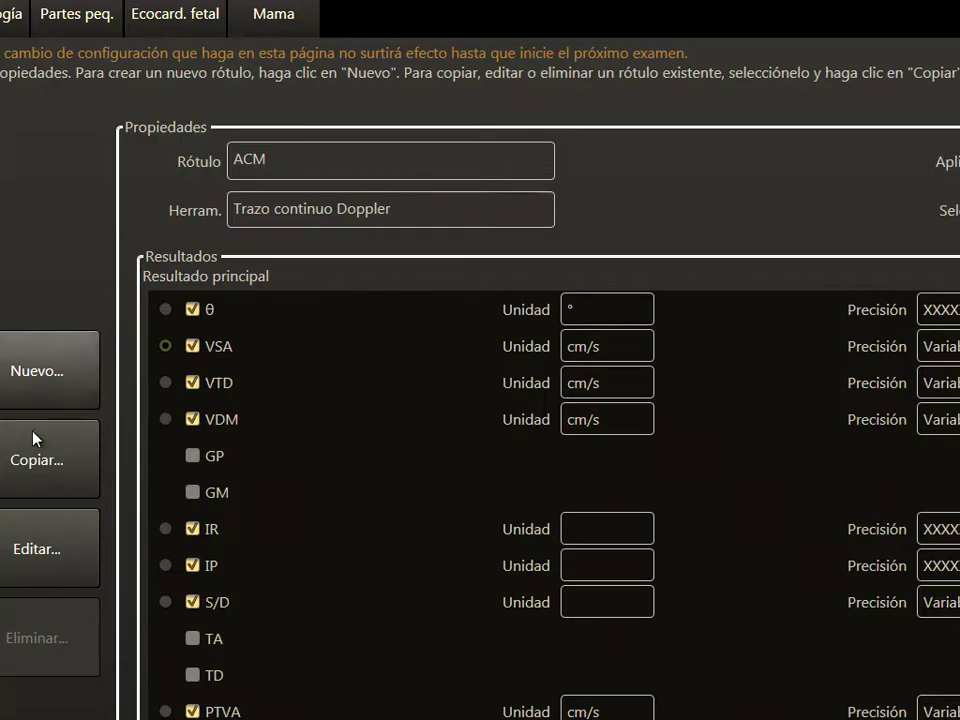
click(58, 461)
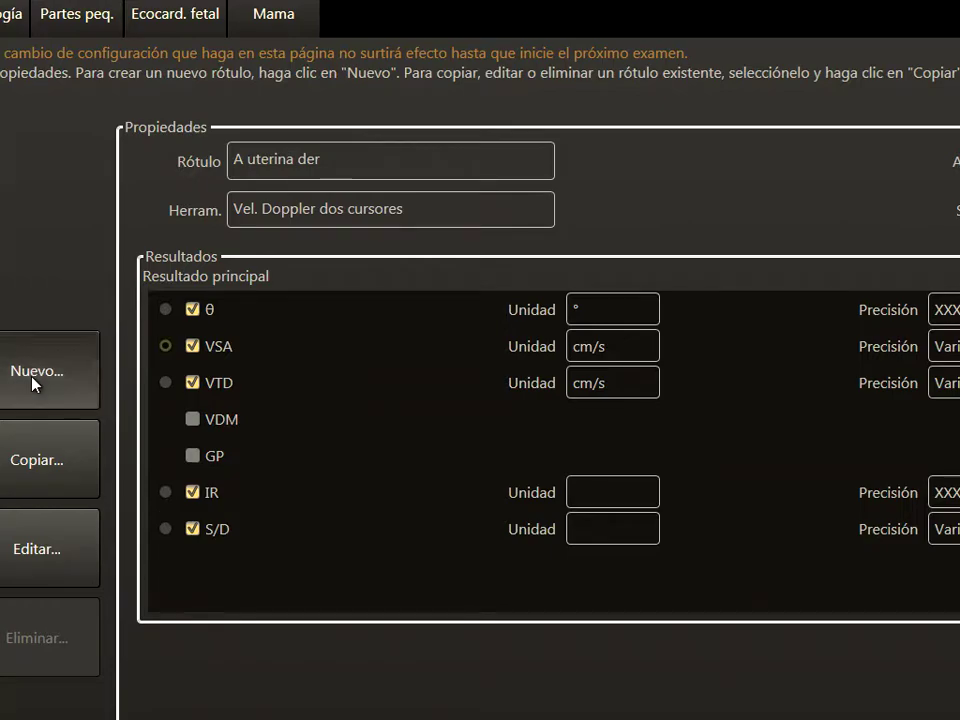
Start a new measurement label and set its tool to Trazo continuo Doppler.
click(35, 380)
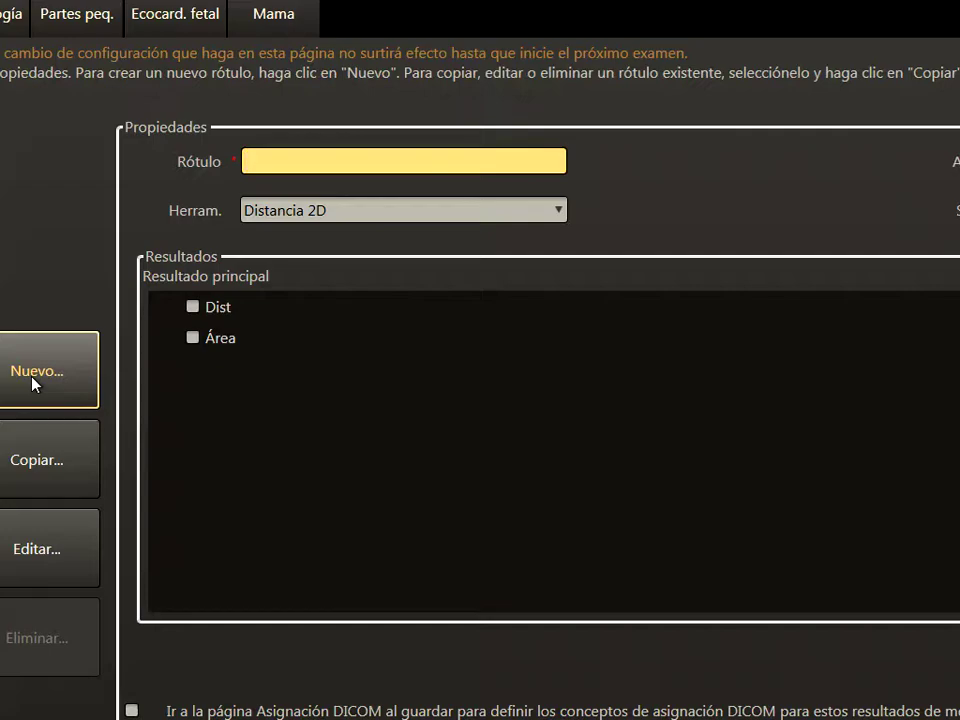
click(559, 211)
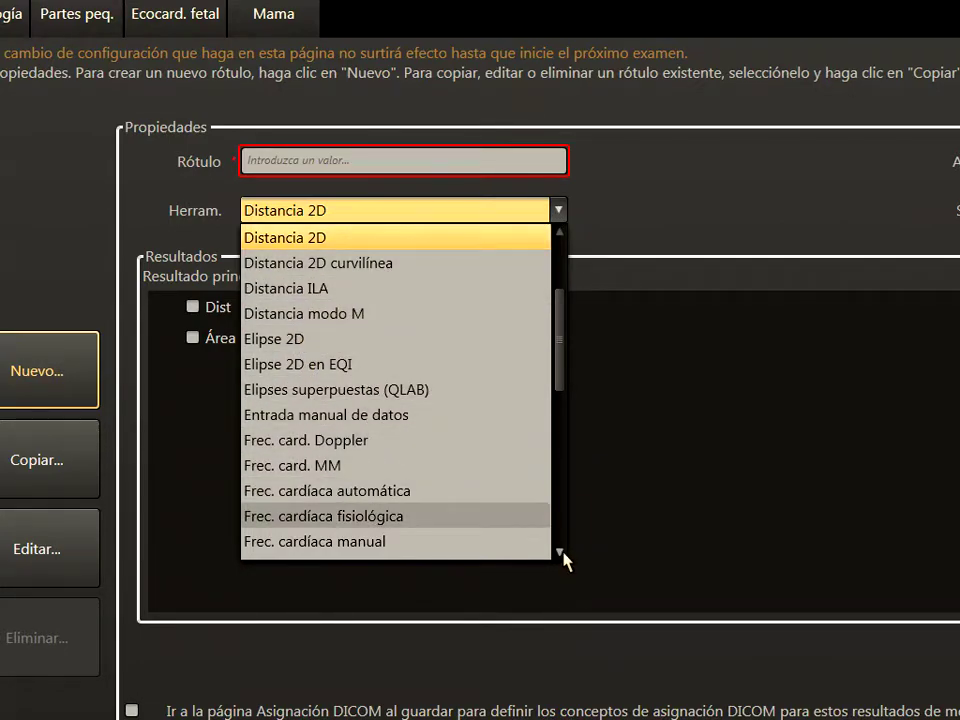
click(561, 236)
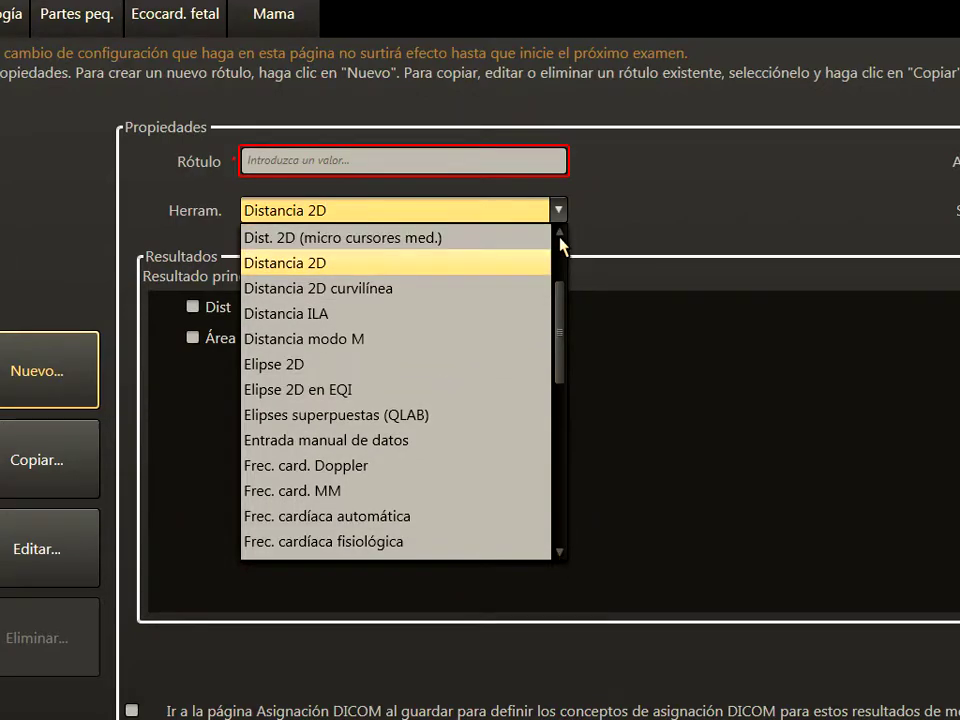
click(560, 552)
click(560, 552)
click(560, 552)
click(560, 552)
click(560, 552)
click(560, 552)
click(560, 552)
click(560, 552)
click(560, 552)
click(560, 552)
click(560, 552)
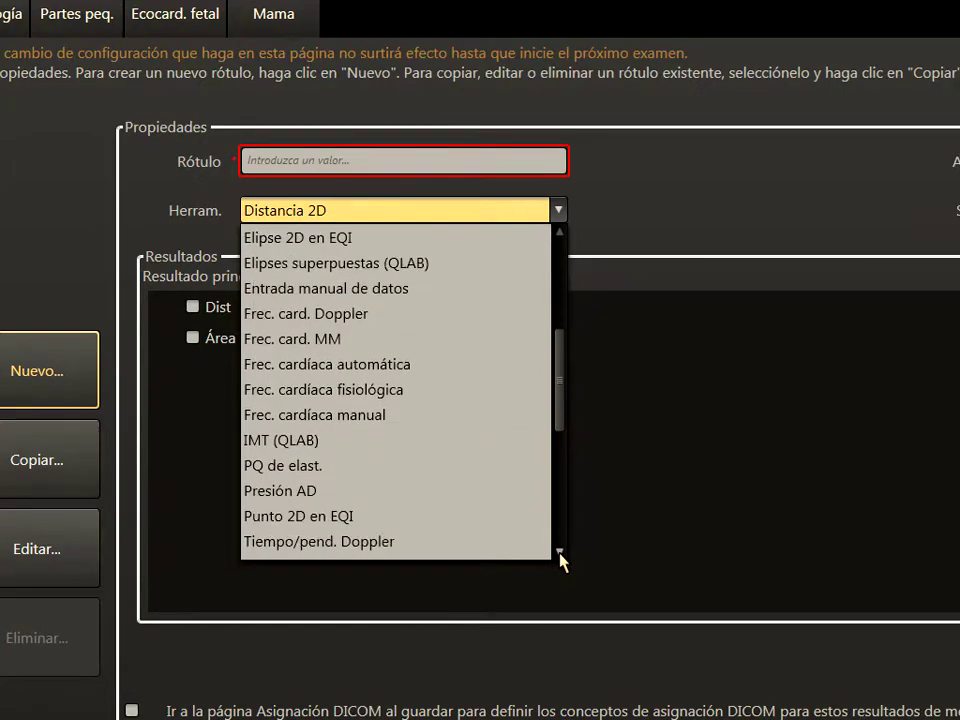
click(560, 552)
click(560, 552)
click(560, 552)
click(560, 552)
click(560, 552)
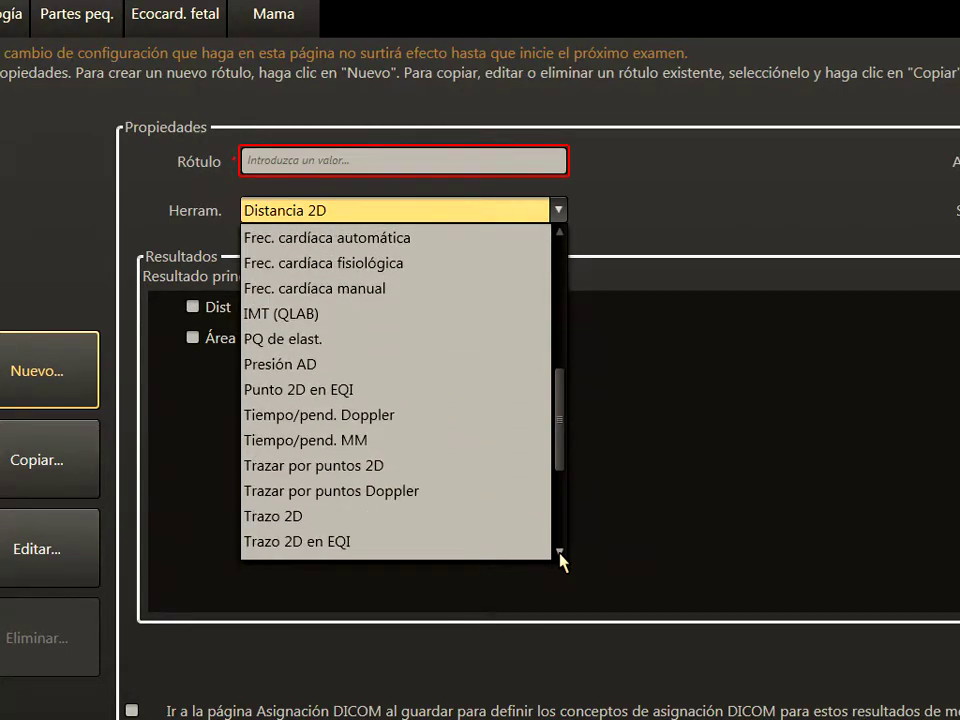
click(560, 552)
click(560, 552)
click(560, 552)
click(560, 552)
click(560, 552)
click(560, 552)
click(560, 552)
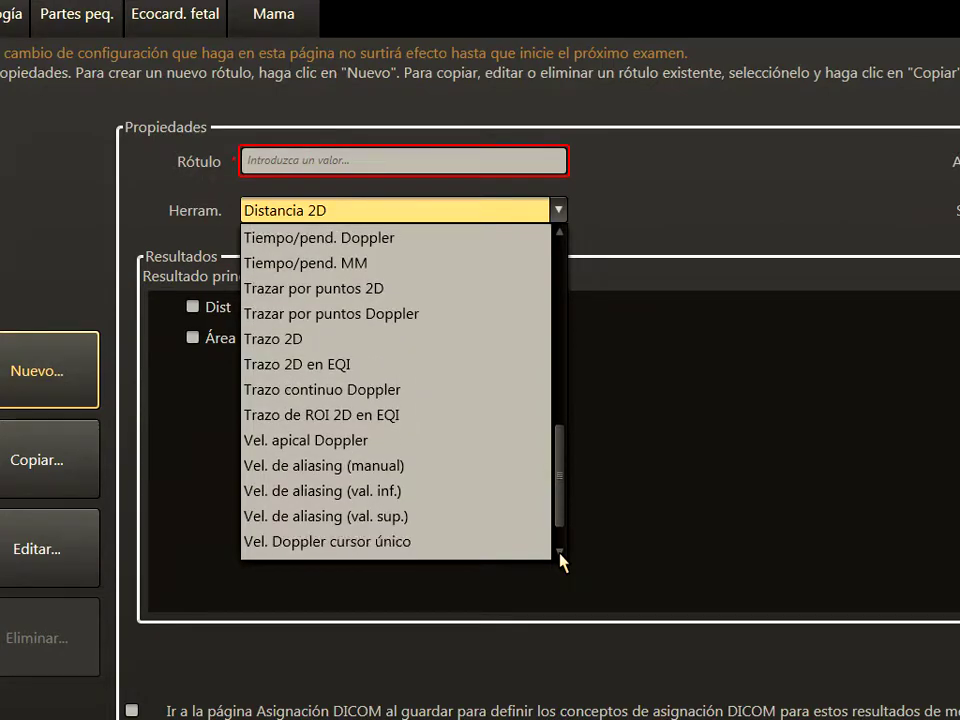
click(560, 552)
click(560, 552)
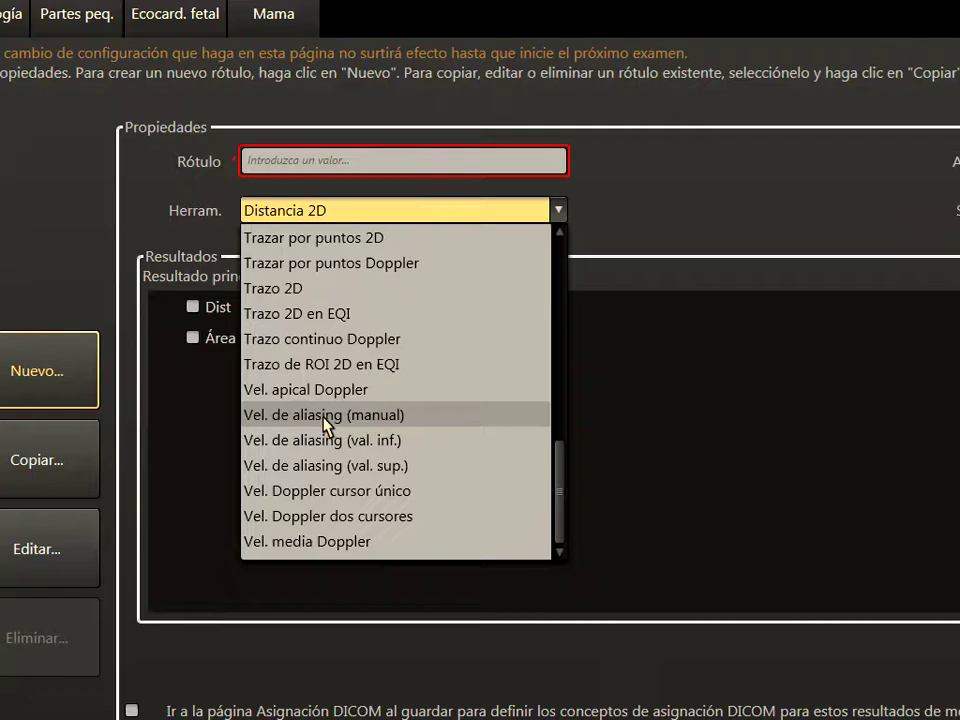
click(315, 340)
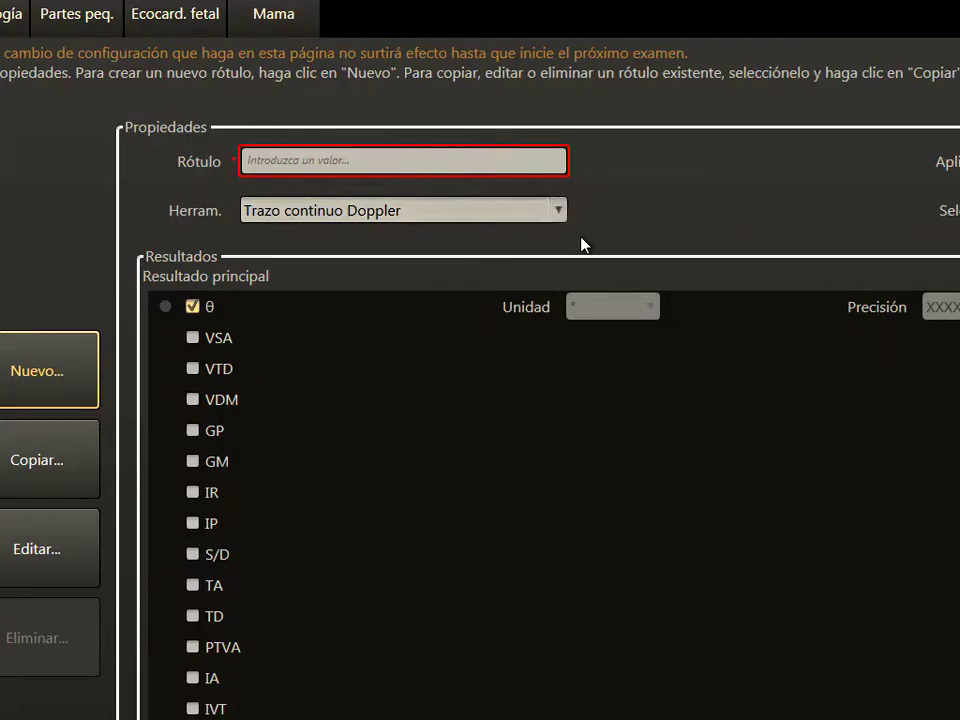
Name the new measurement label A UTERINA DER.
click(401, 156)
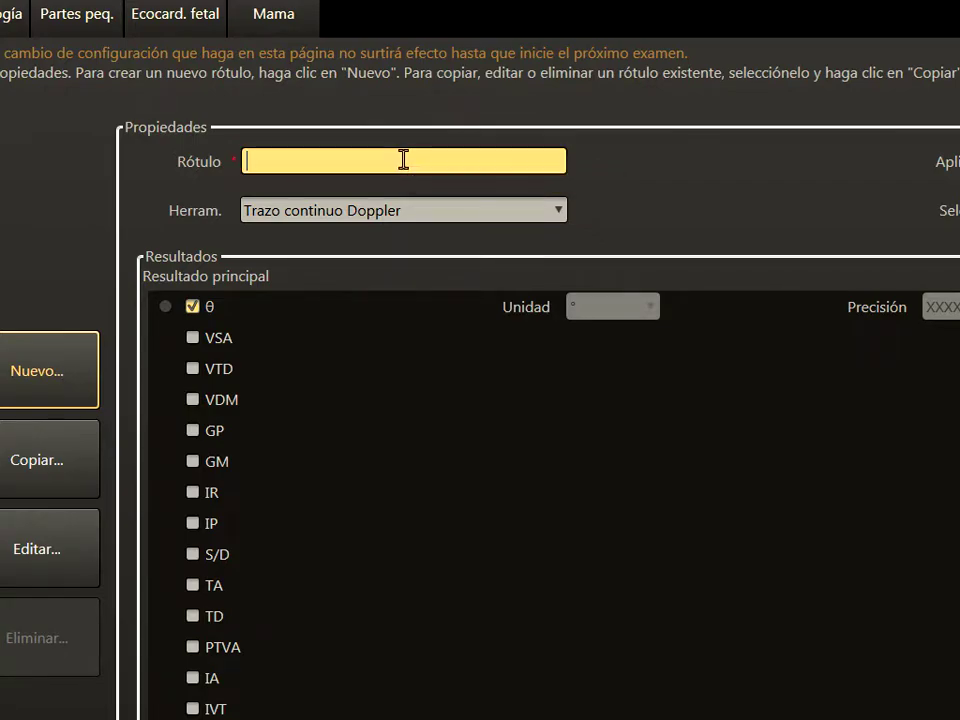
text(ARTERIA)
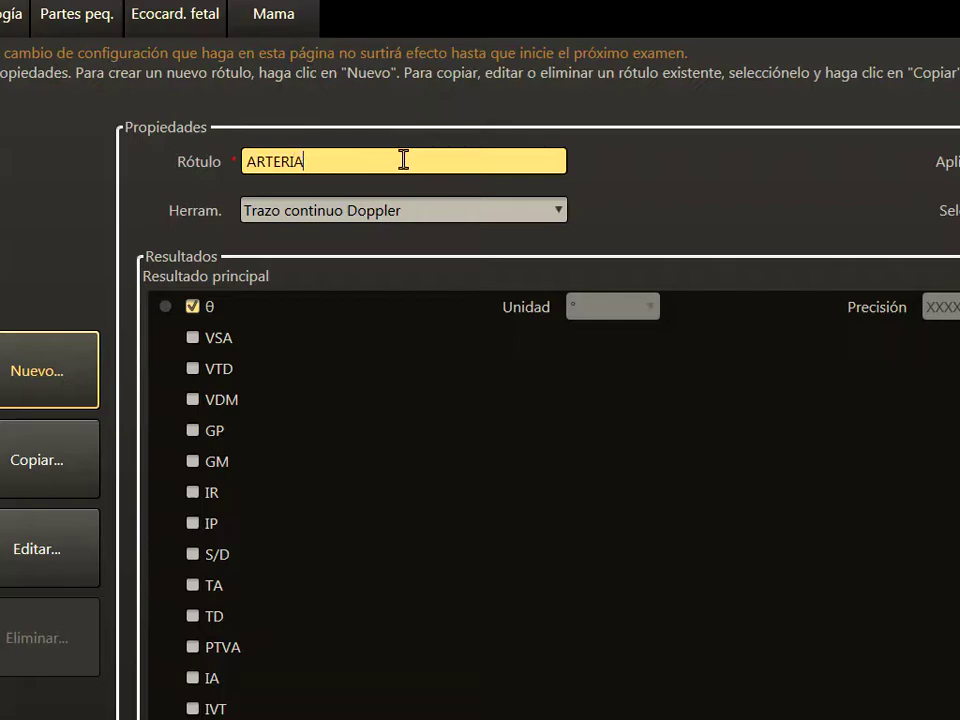
text( UTERINA)
key(BackSpace)
key(BackSpace)
key(BackSpace)
key(BackSpace)
key(BackSpace)
key(BackSpace)
key(BackSpace)
key(BackSpace)
key(BackSpace)
key(BackSpace)
key(BackSpace)
key(BackSpace)
key(BackSpace)
key(BackSpace)
text(UTERINA DEREC)
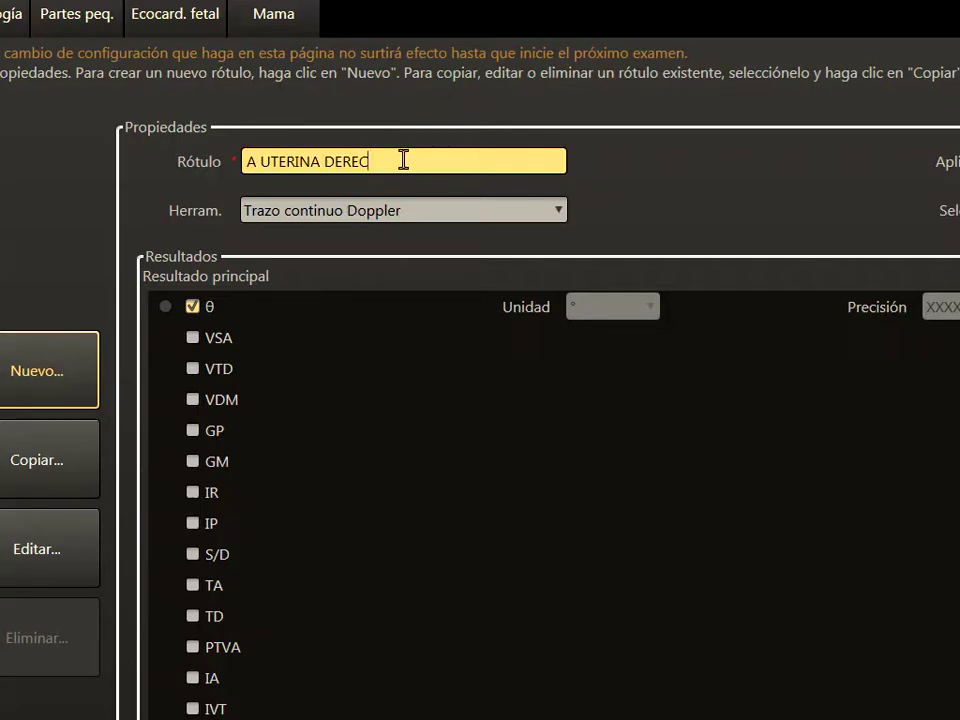
key(BackSpace)
key(BackSpace)
key(BackSpace)
text(R)
key(Tab)
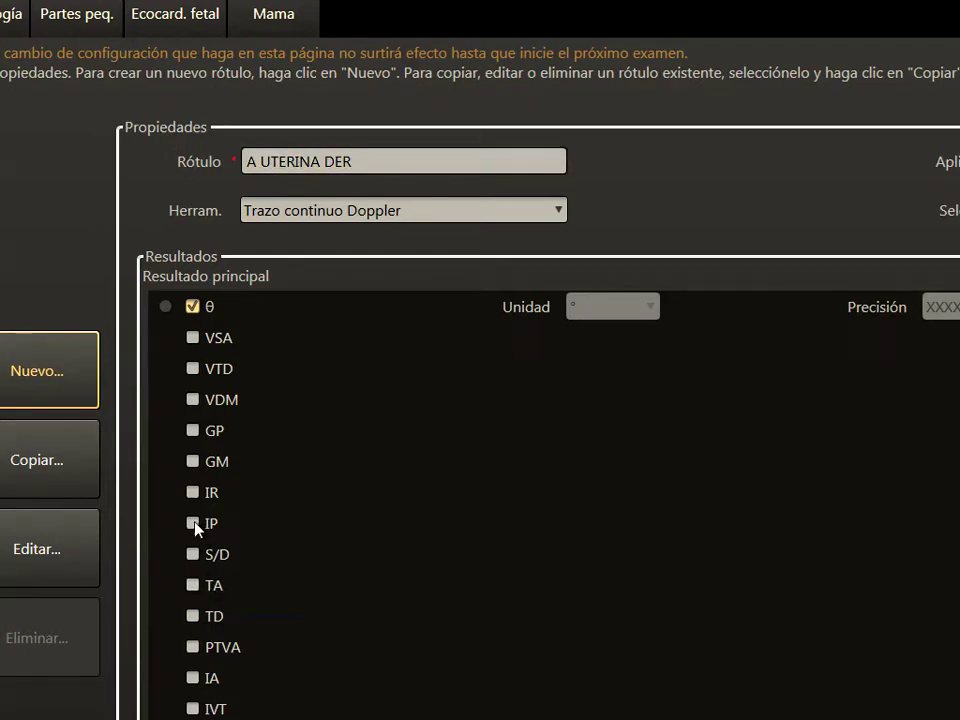
Enable the VSA, VTD, VDM, IR, IP and S/D results for the A UTERINA DER label.
click(195, 345)
click(194, 370)
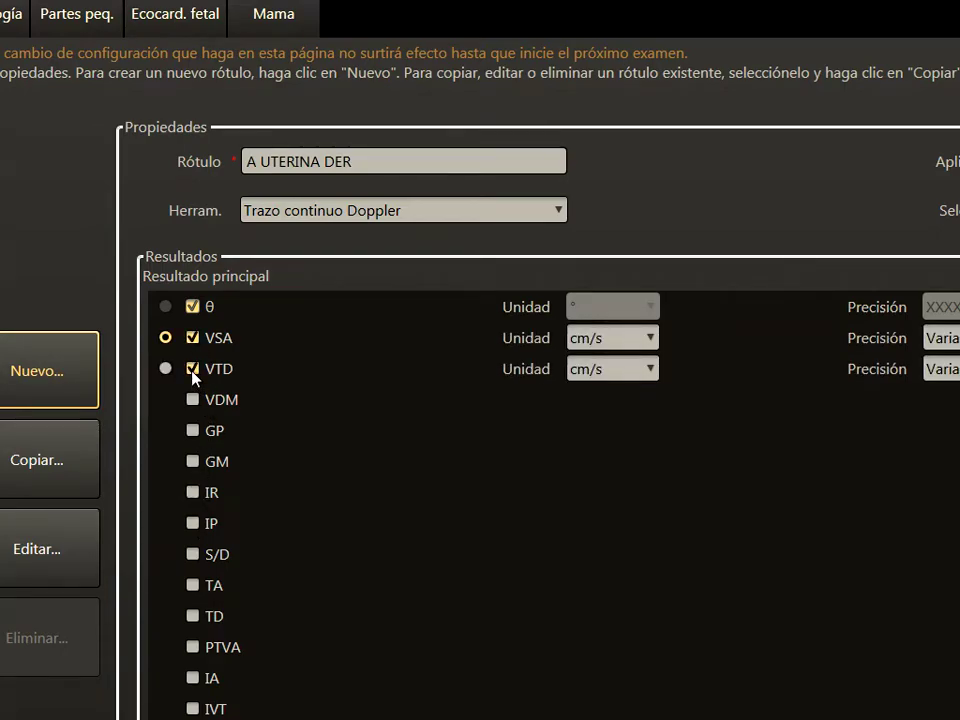
click(194, 401)
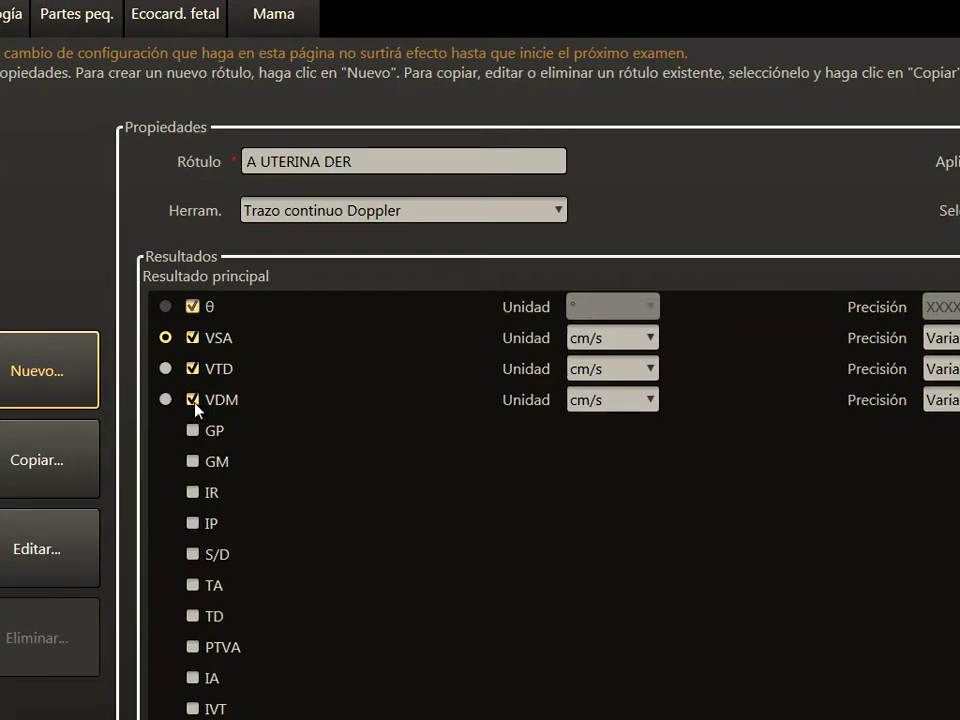
click(193, 494)
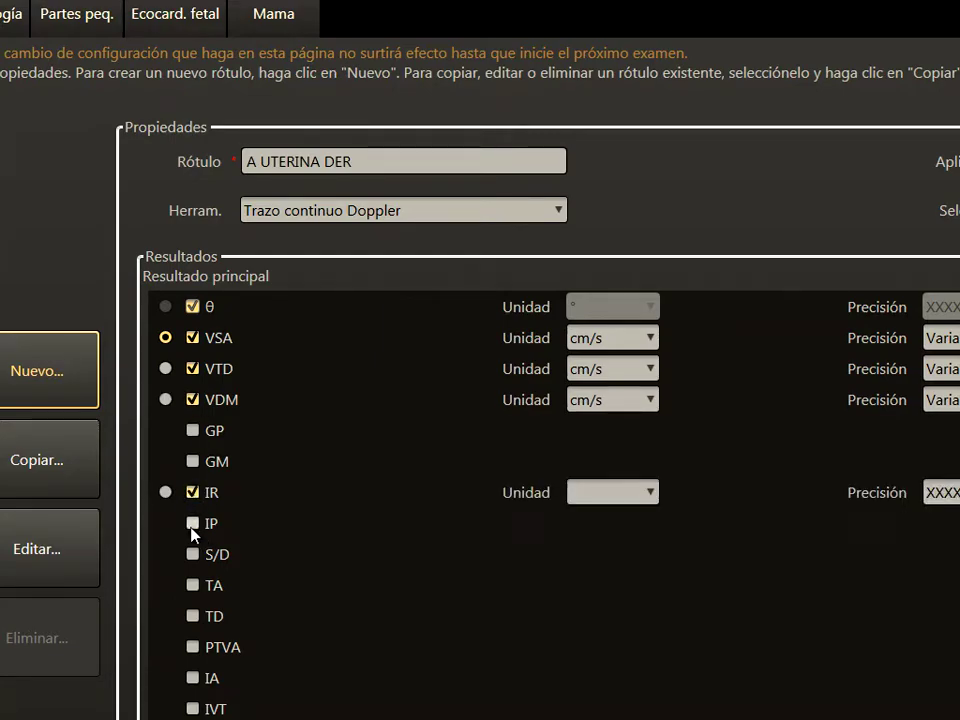
click(193, 525)
click(193, 555)
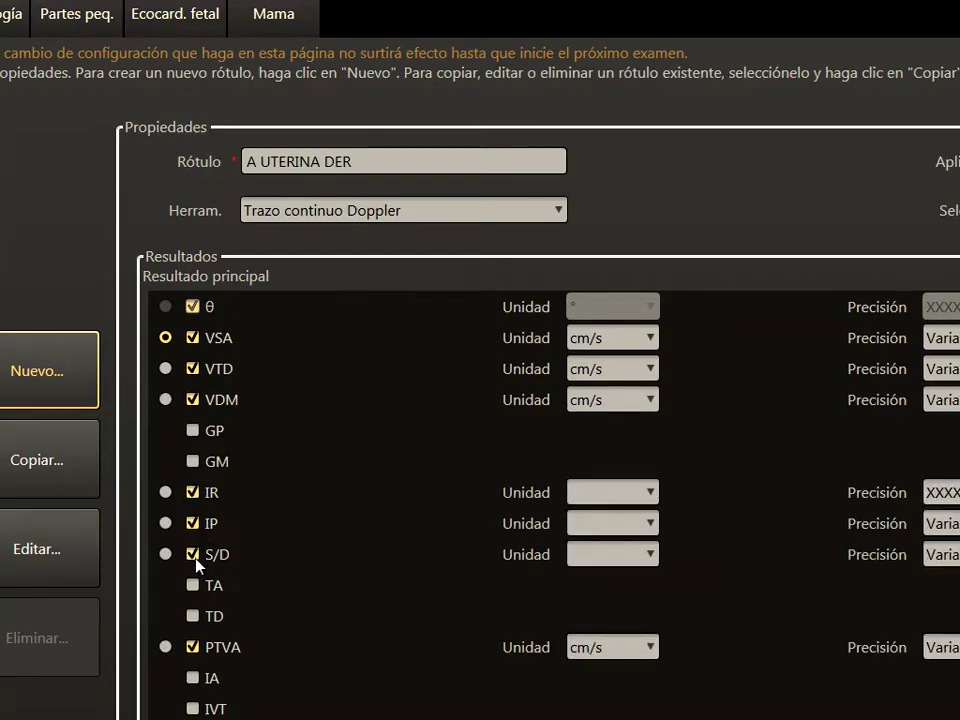
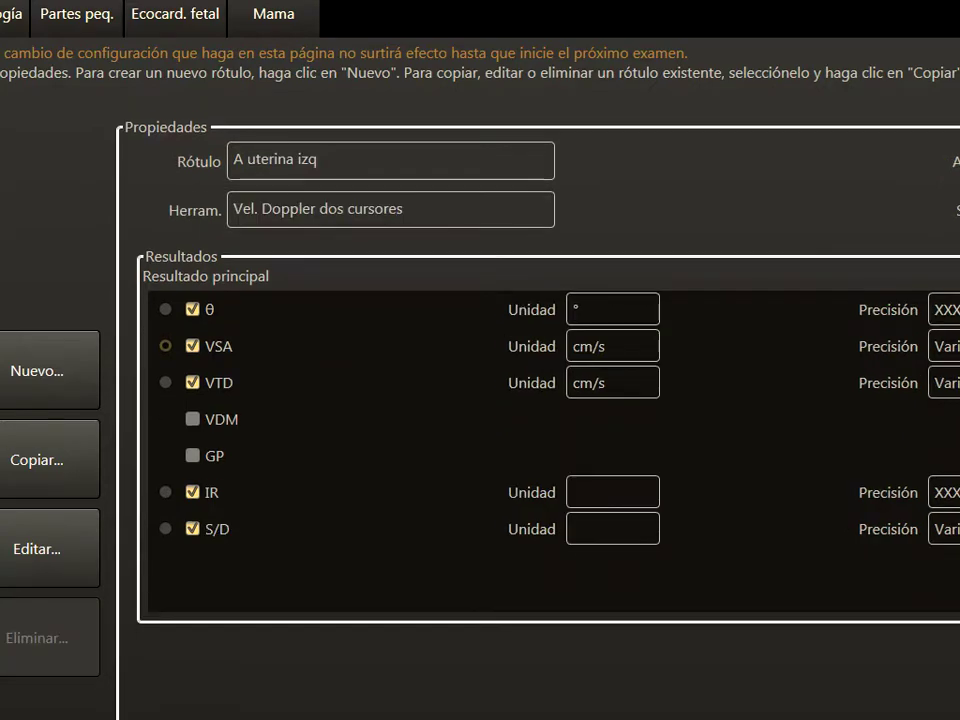
Create a new label named A UTERINA IZQDA that uses the Trazo continuo Doppler tool.
click(16, 375)
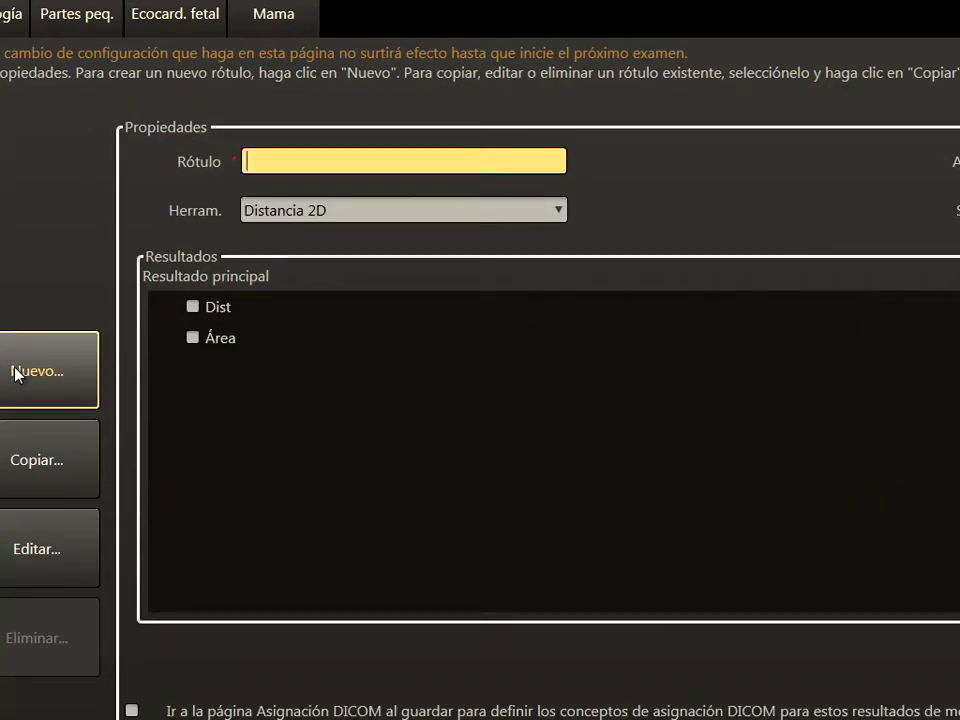
text(A UTER)
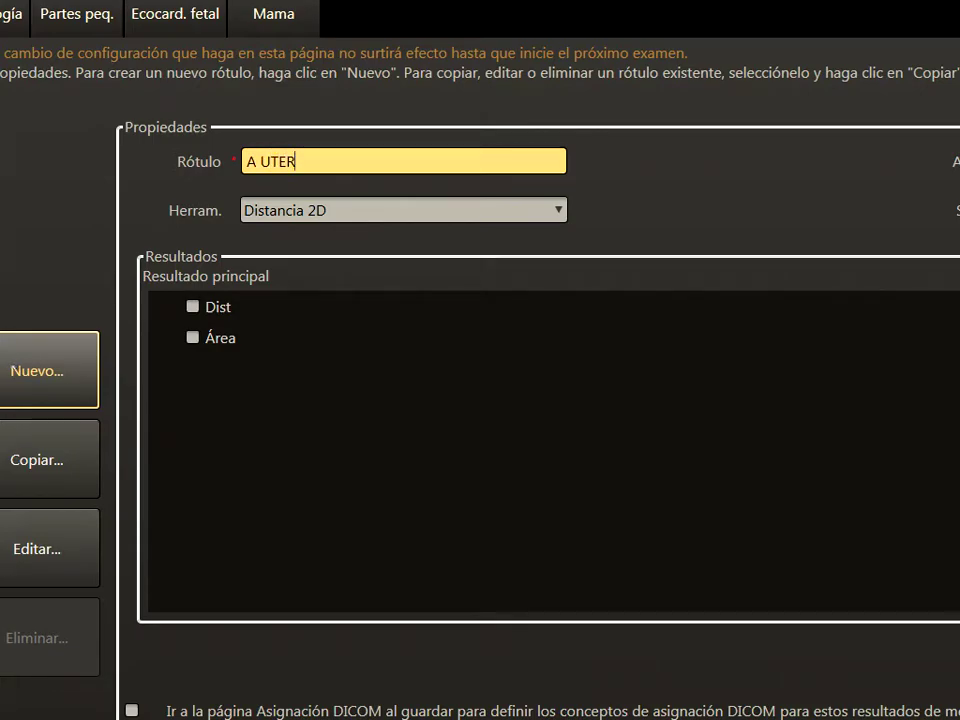
text(INA IZQDA)
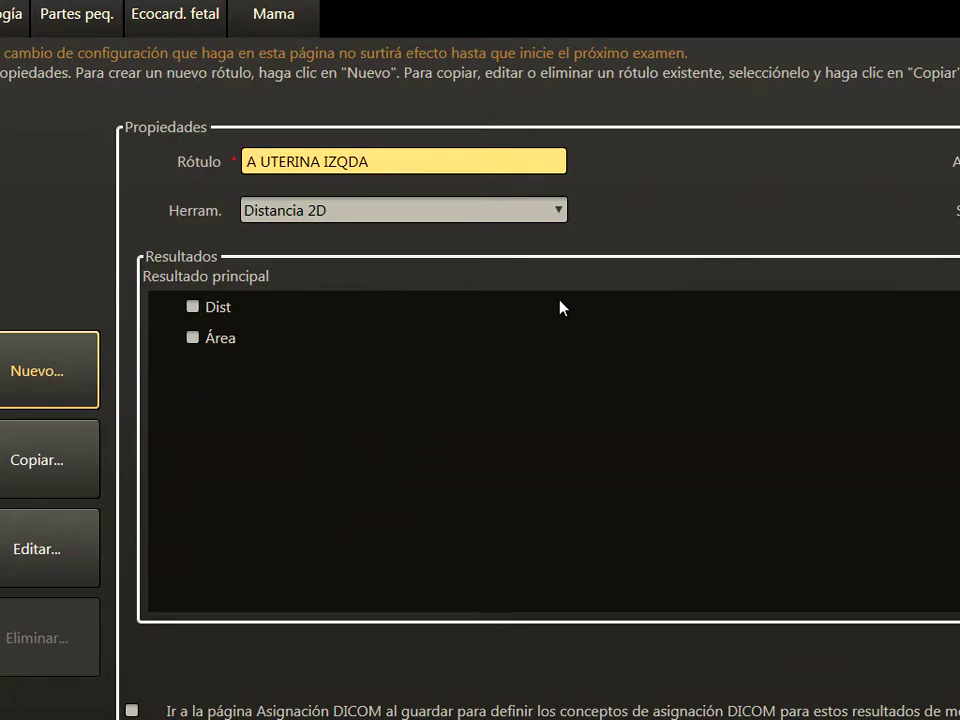
click(557, 209)
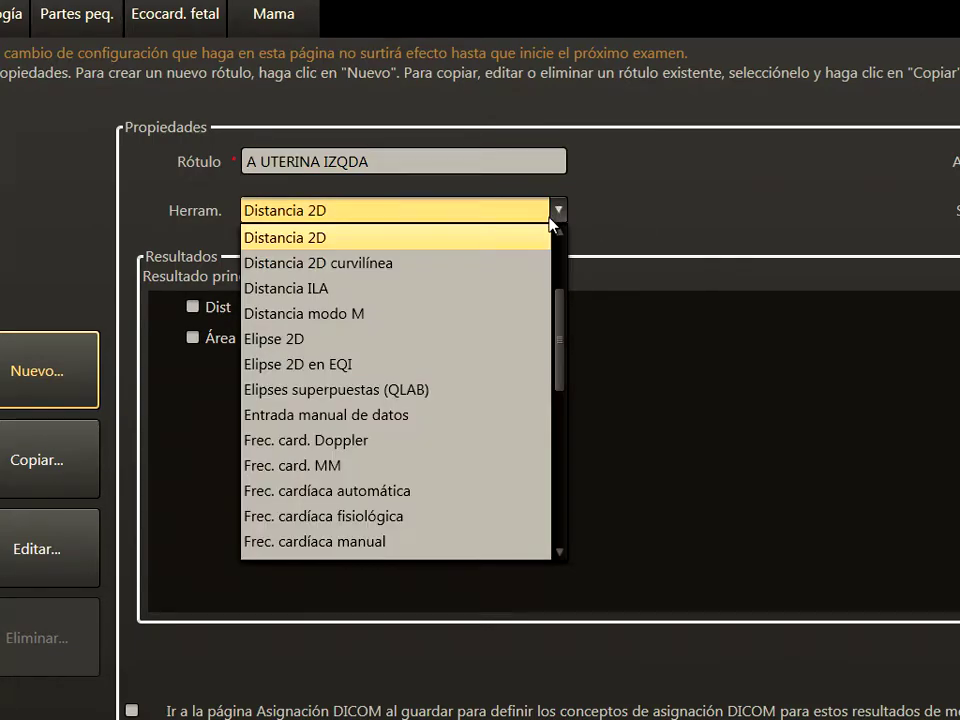
drag(557, 330, 538, 403)
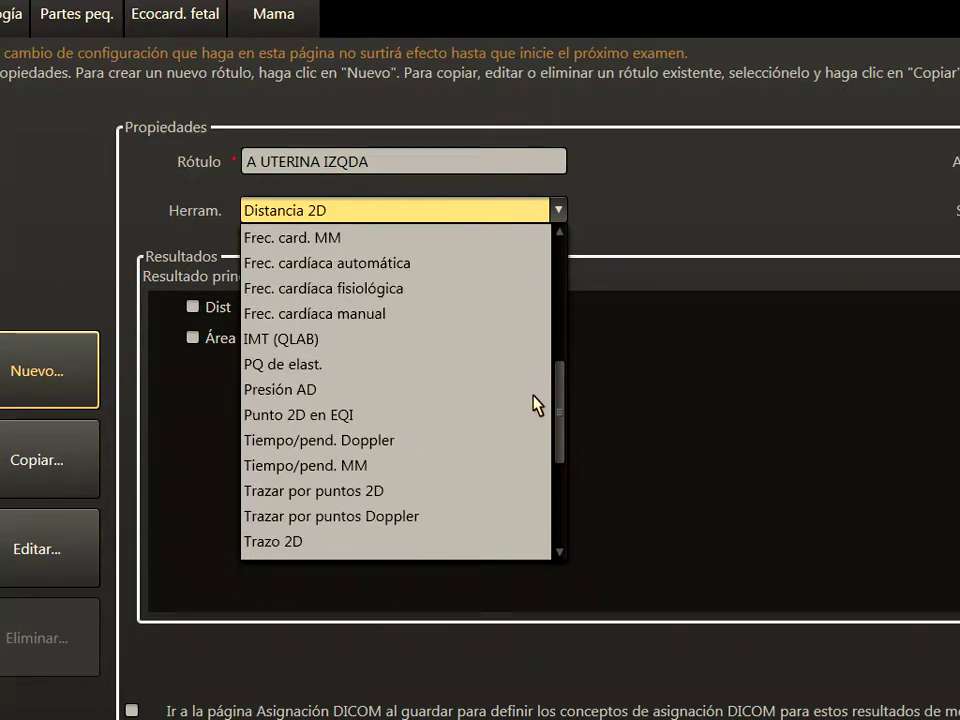
drag(533, 399, 542, 441)
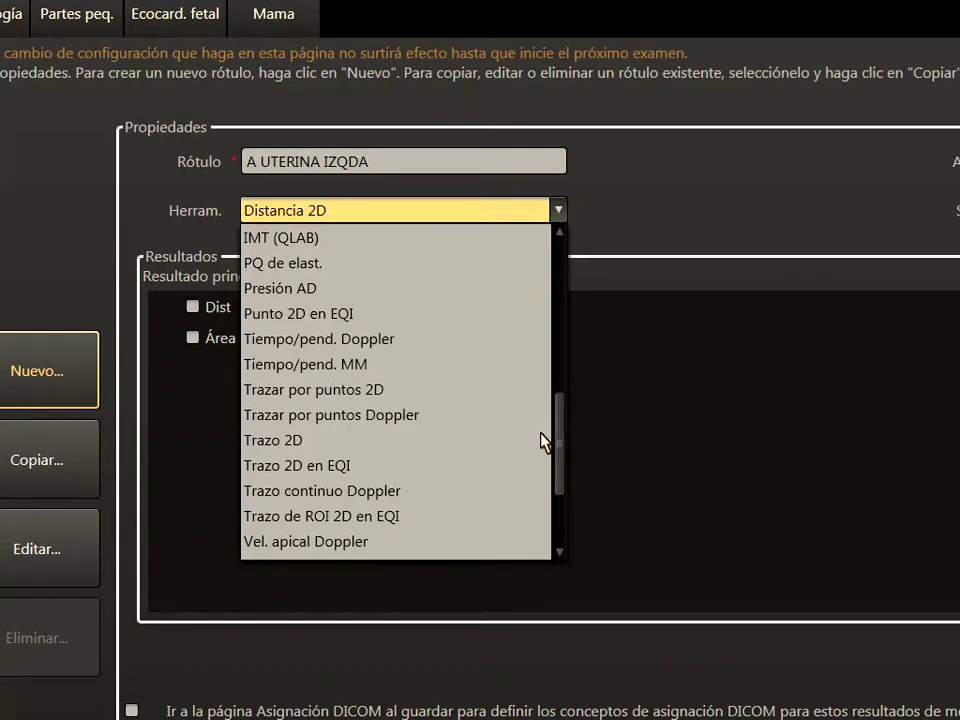
click(352, 491)
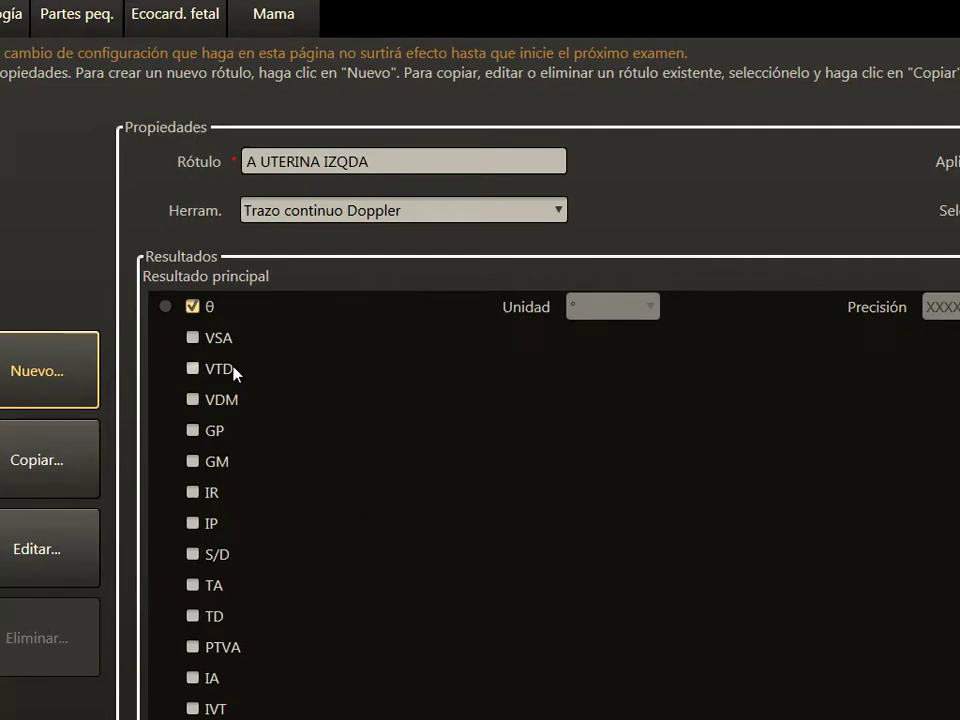
Enable the VSA, VTD, VDM, IR, IP and S/D results for the A UTERINA IZQDA label.
click(194, 345)
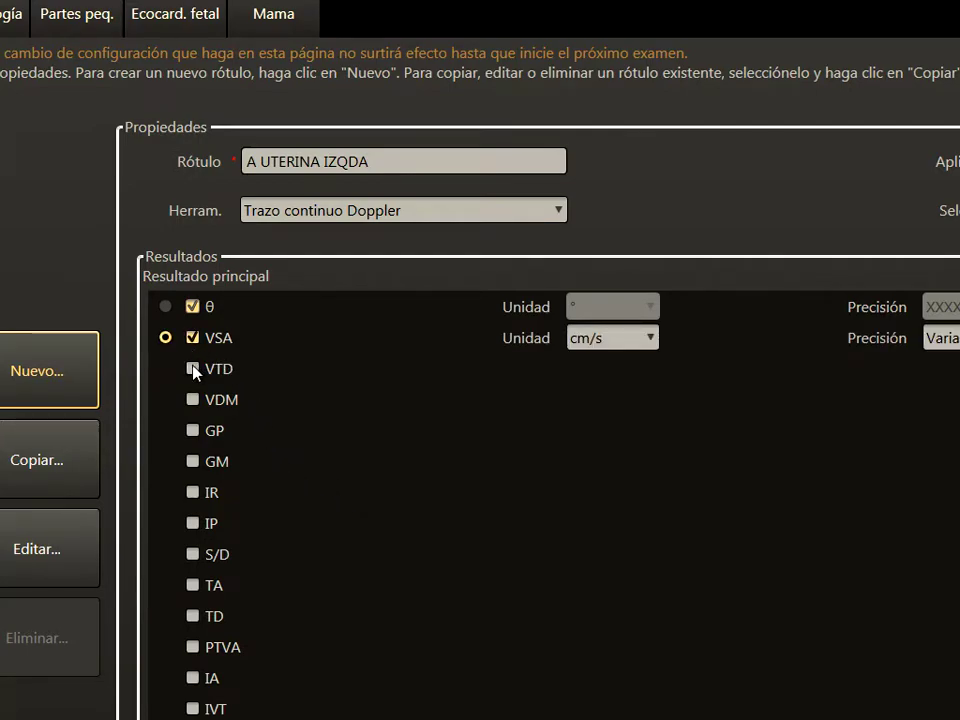
click(194, 369)
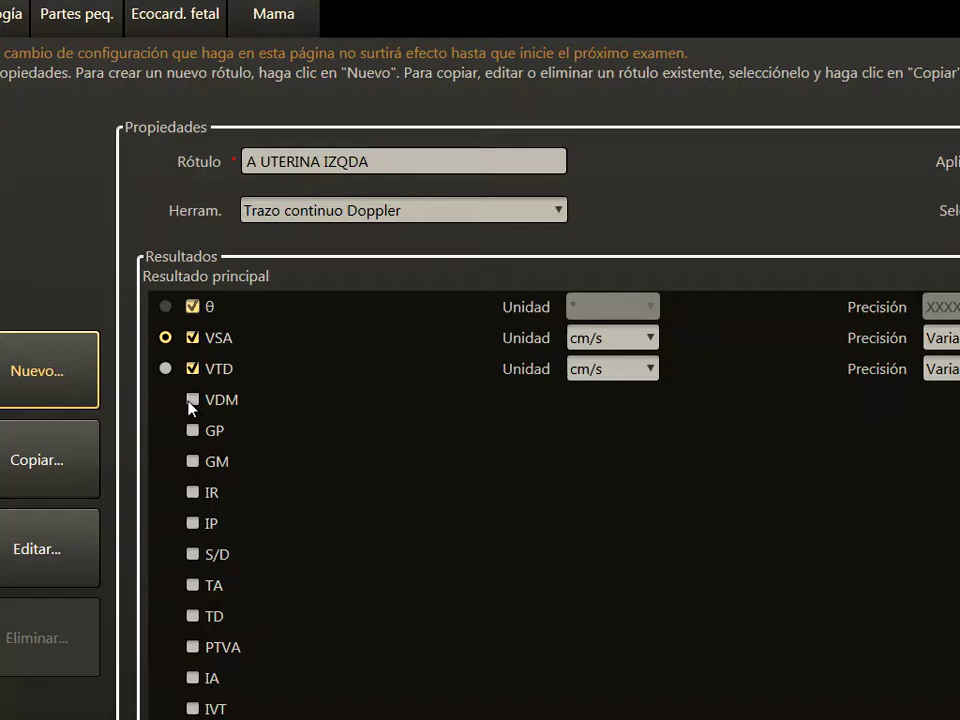
click(192, 401)
click(193, 496)
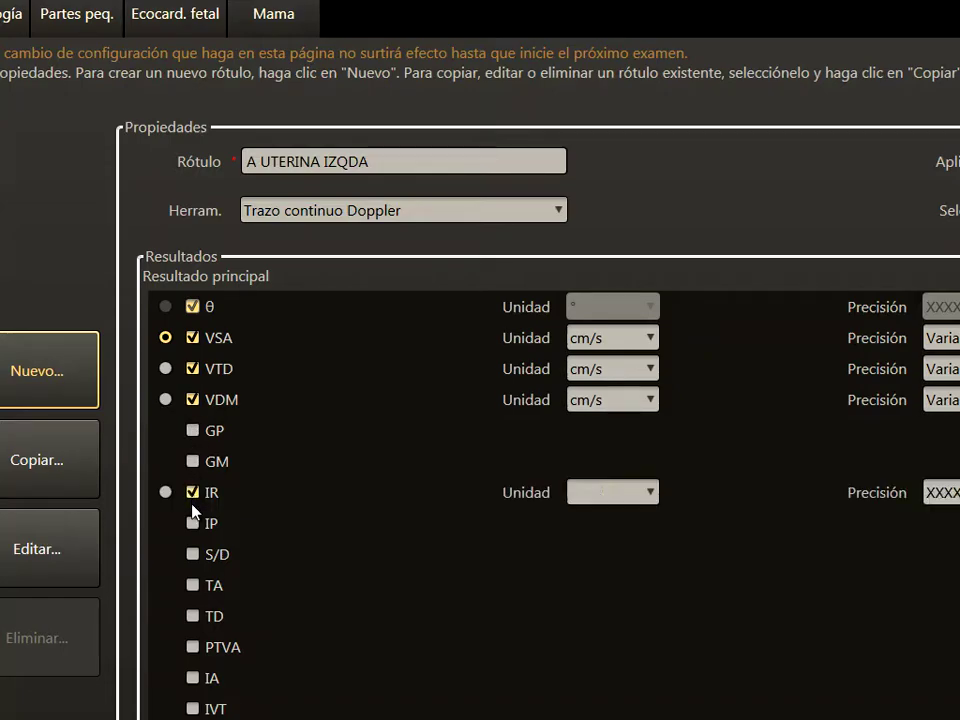
click(193, 523)
click(194, 557)
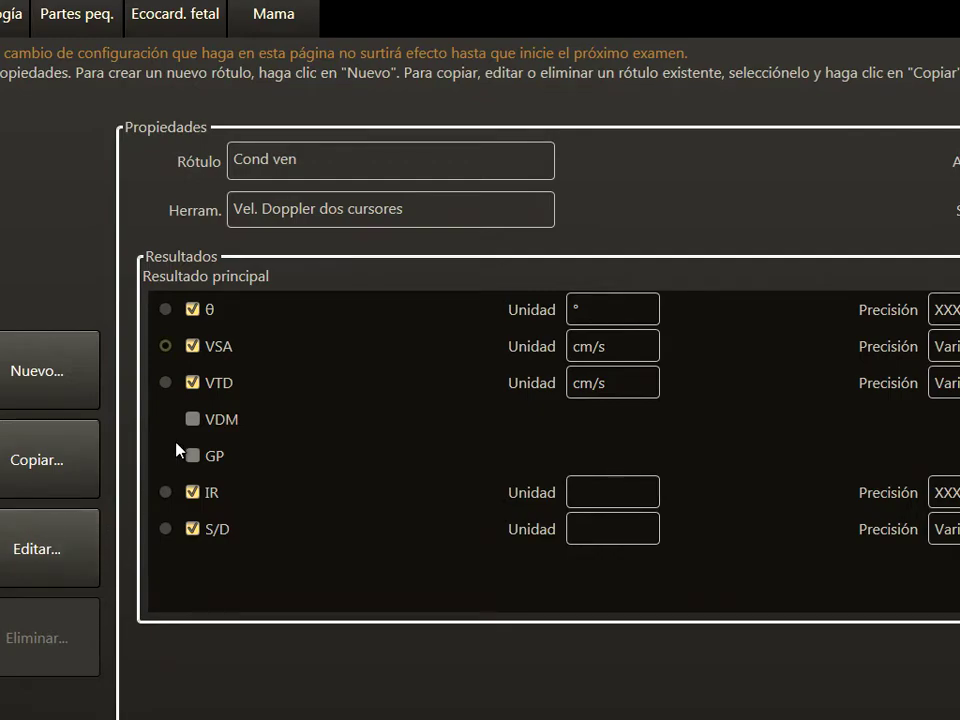
Start another new label, leaving its name blank, and assign it the Trazo continuo Doppler tool.
click(45, 383)
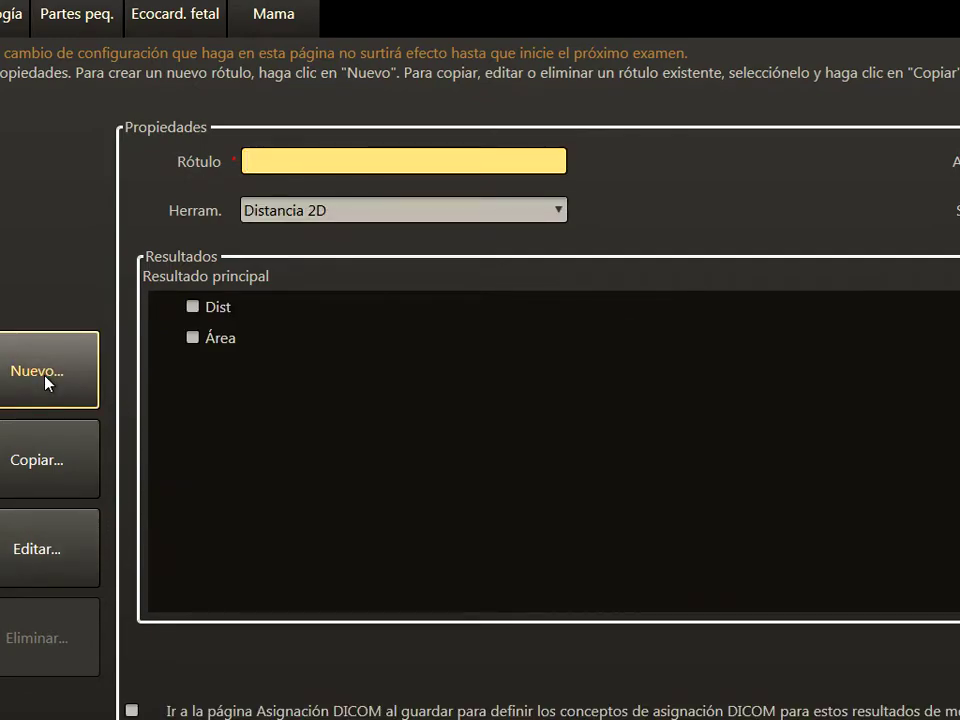
click(560, 212)
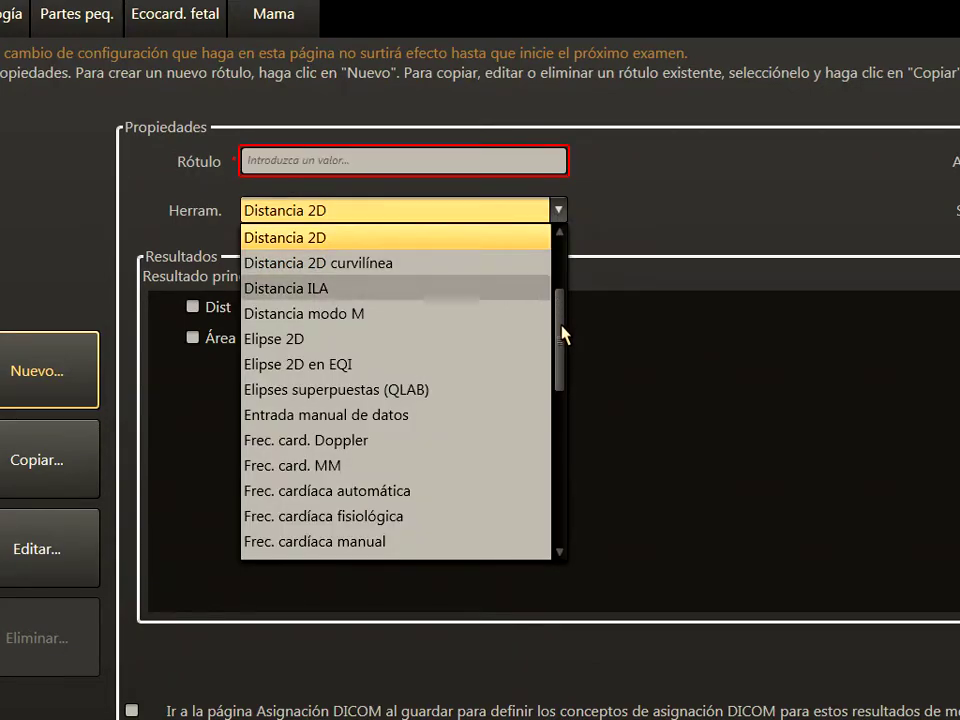
scroll(561, 332, down, 2)
drag(558, 372, 551, 489)
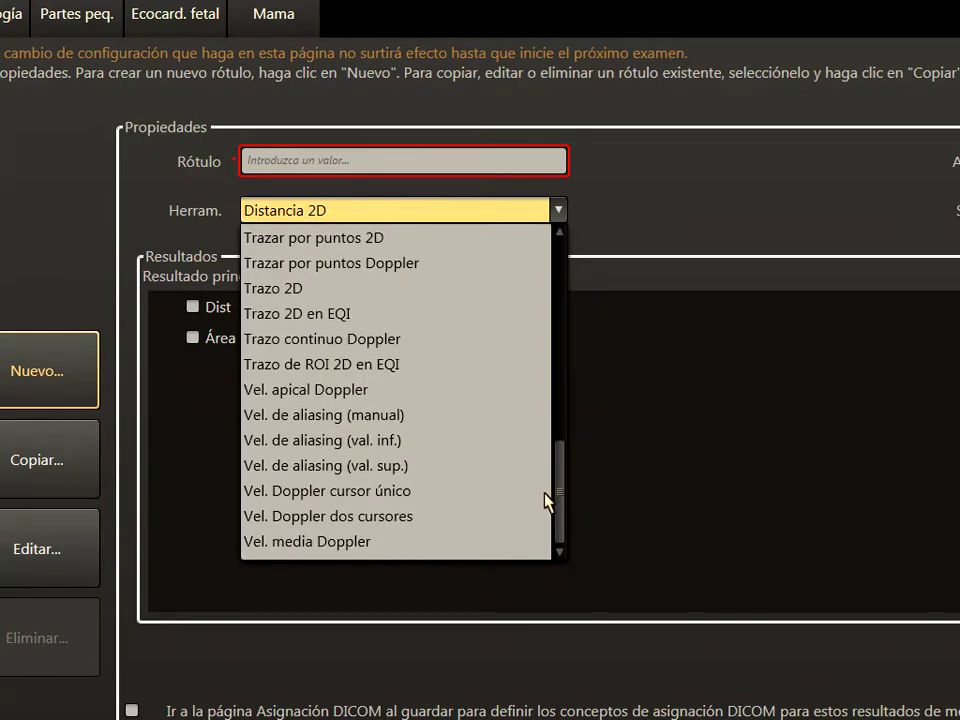
click(356, 345)
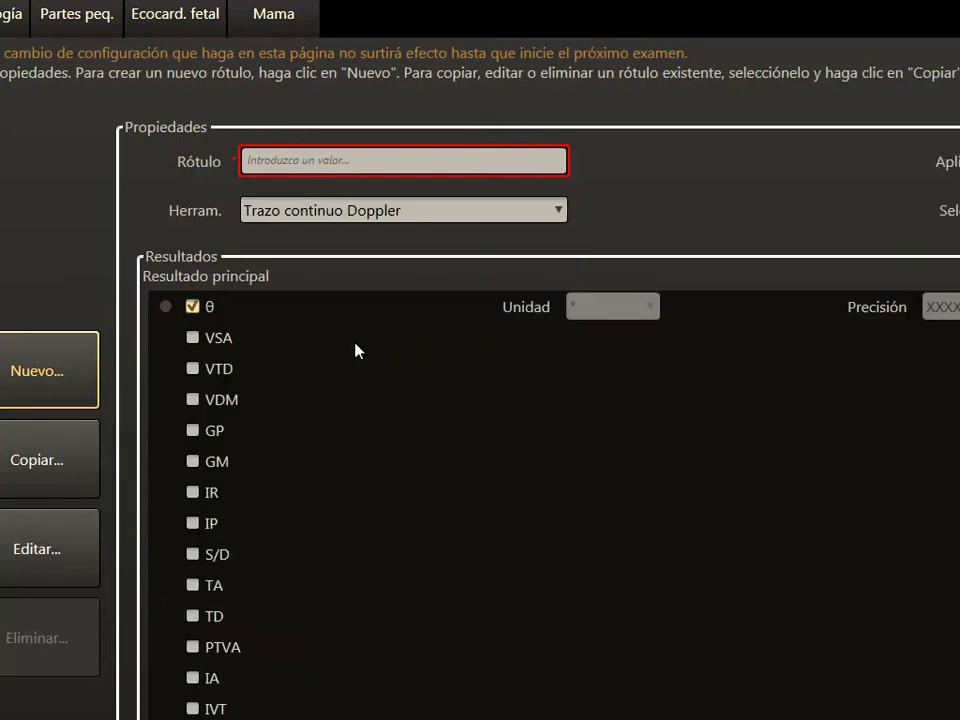
Enable the VSA, VTD, VDM, IR and IP results for the unnamed label.
click(193, 339)
click(194, 370)
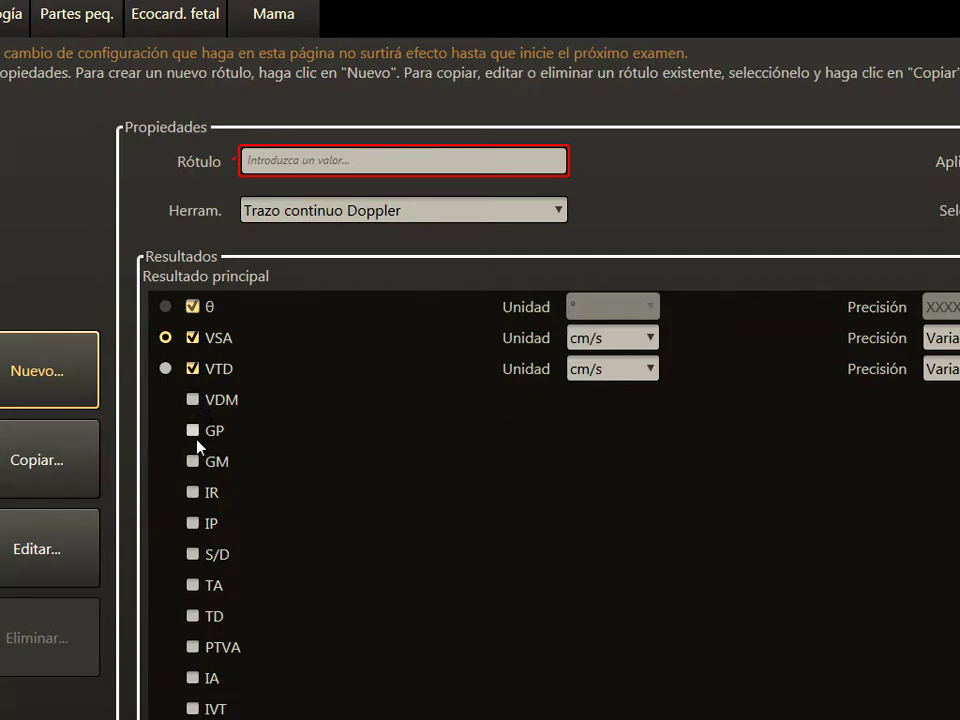
click(195, 494)
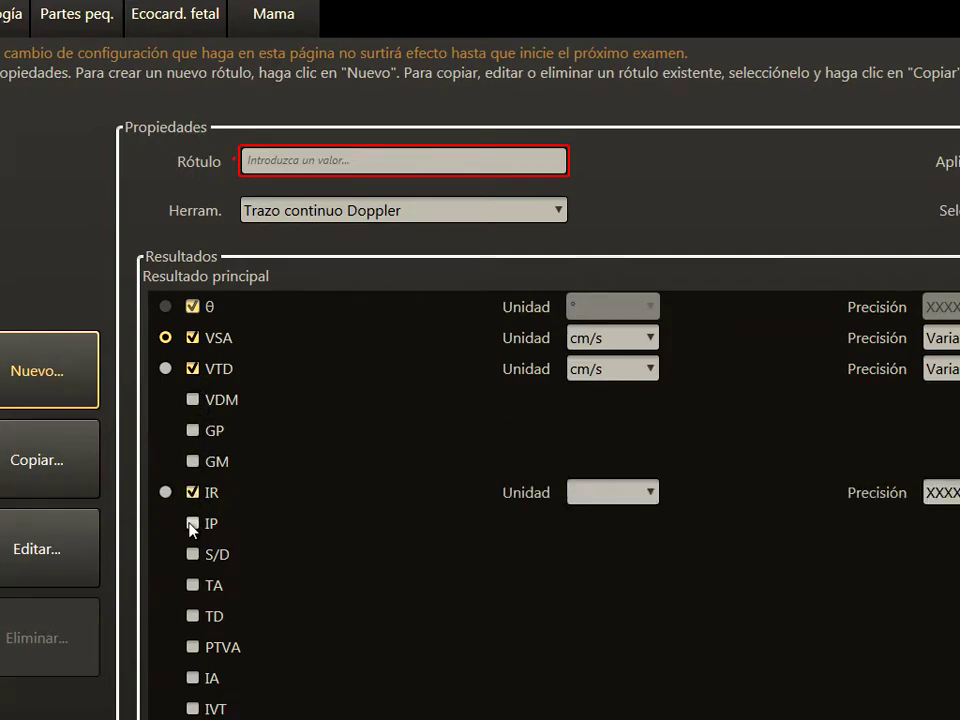
click(193, 523)
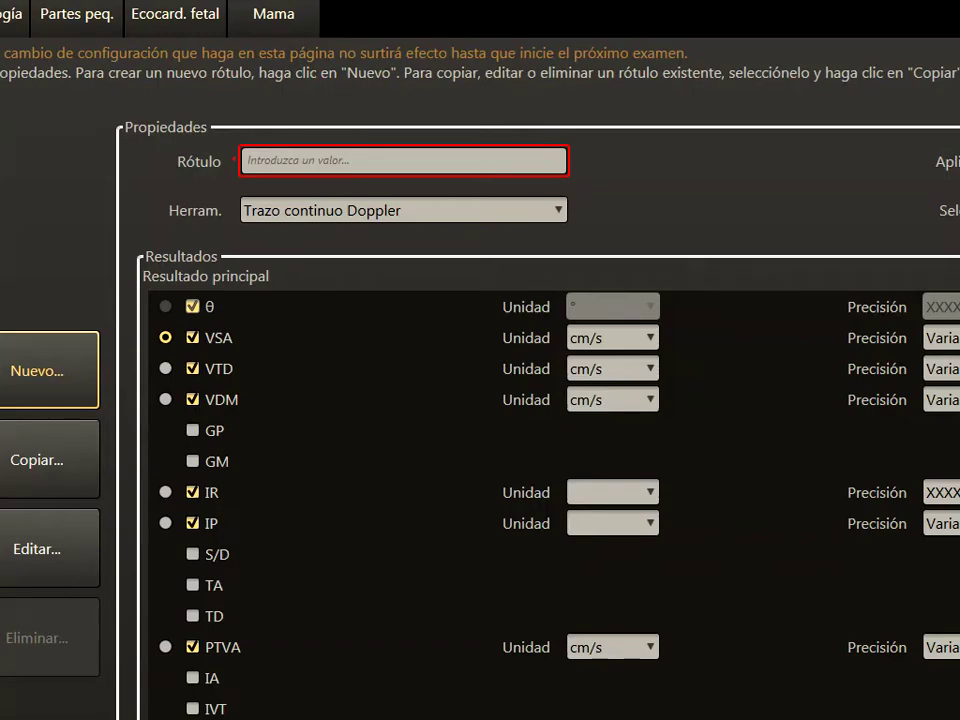
Name the new continuous-trace Doppler label DUCTUS VENOSO.
click(396, 163)
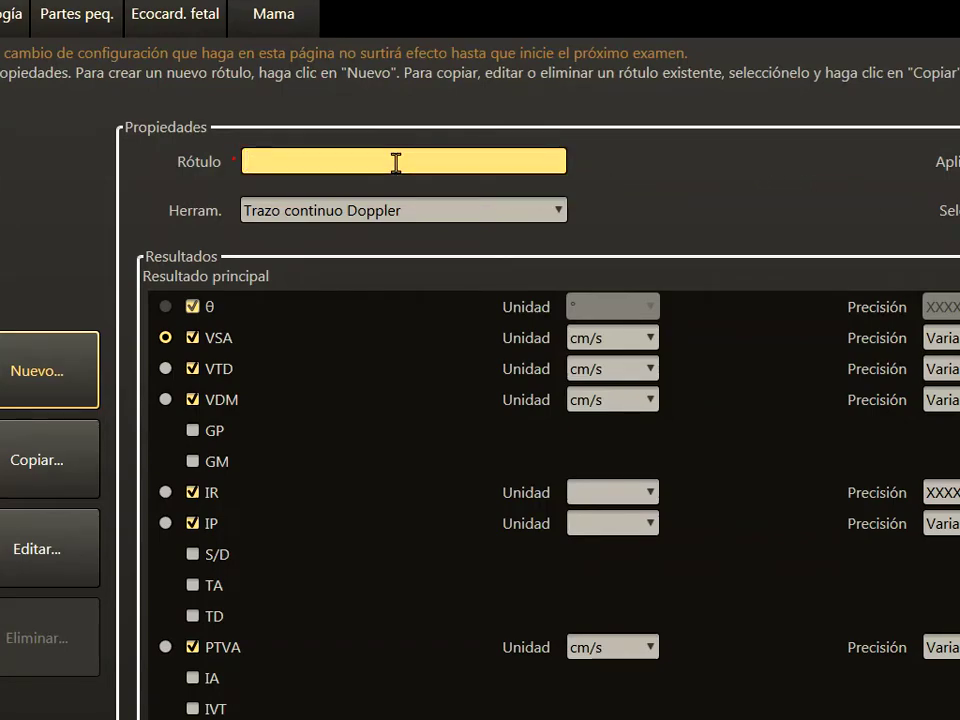
text(DUCTUA VENOSO)
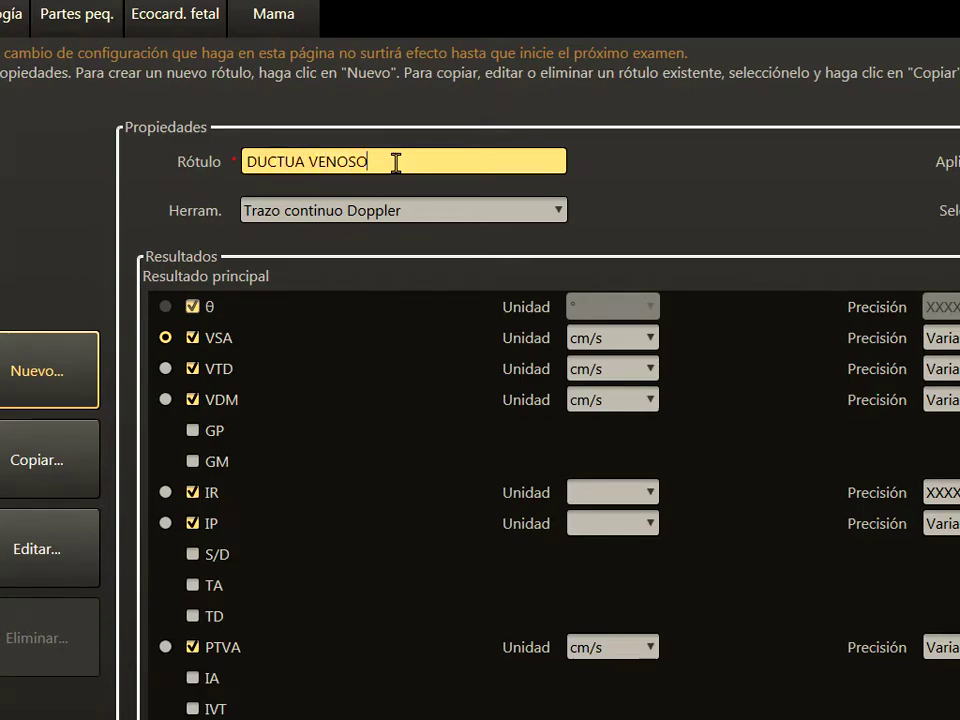
key(BackSpace)
key(BackSpace)
key(BackSpace)
key(BackSpace)
key(BackSpace)
key(BackSpace)
key(BackSpace)
key(BackSpace)
text(S VENOSO)
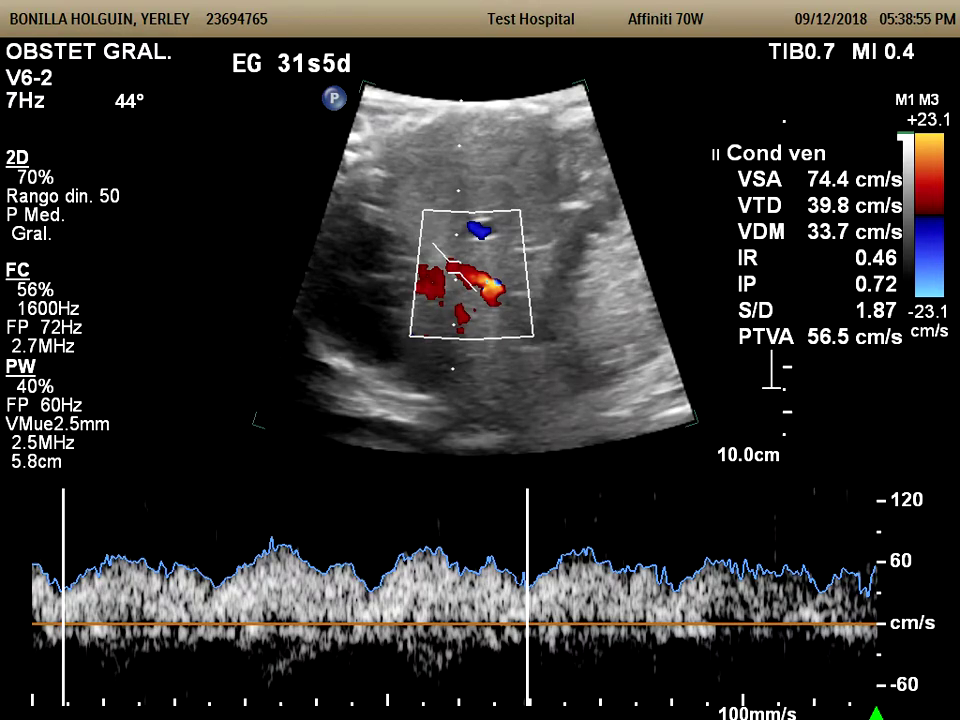
Check the Cond ven measurement on the frozen Doppler spectrum.
key(m)
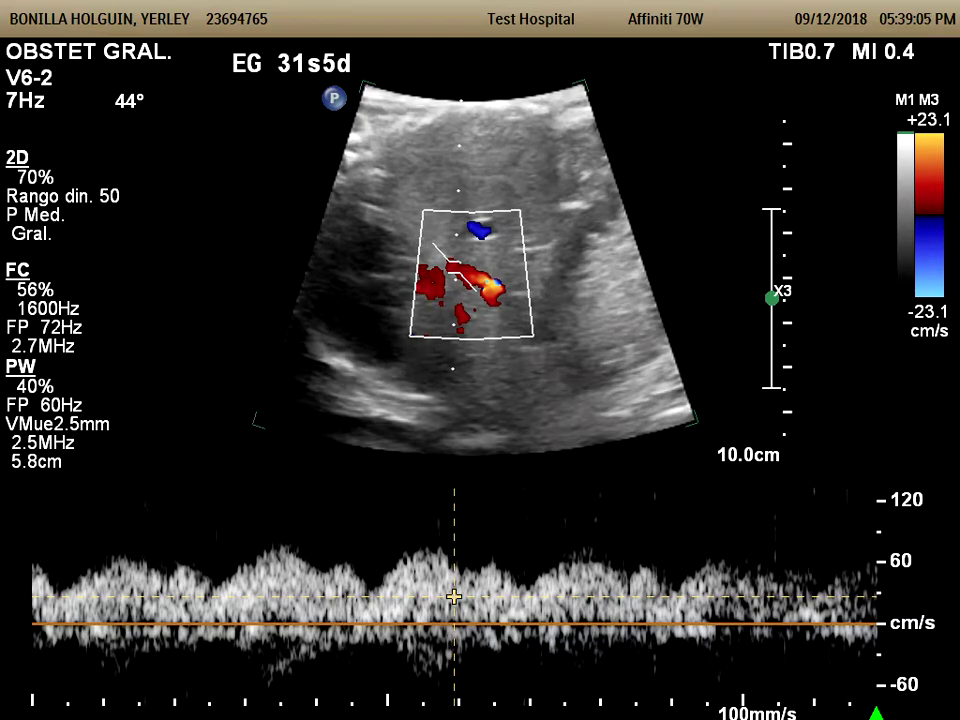
text(Cond ven)
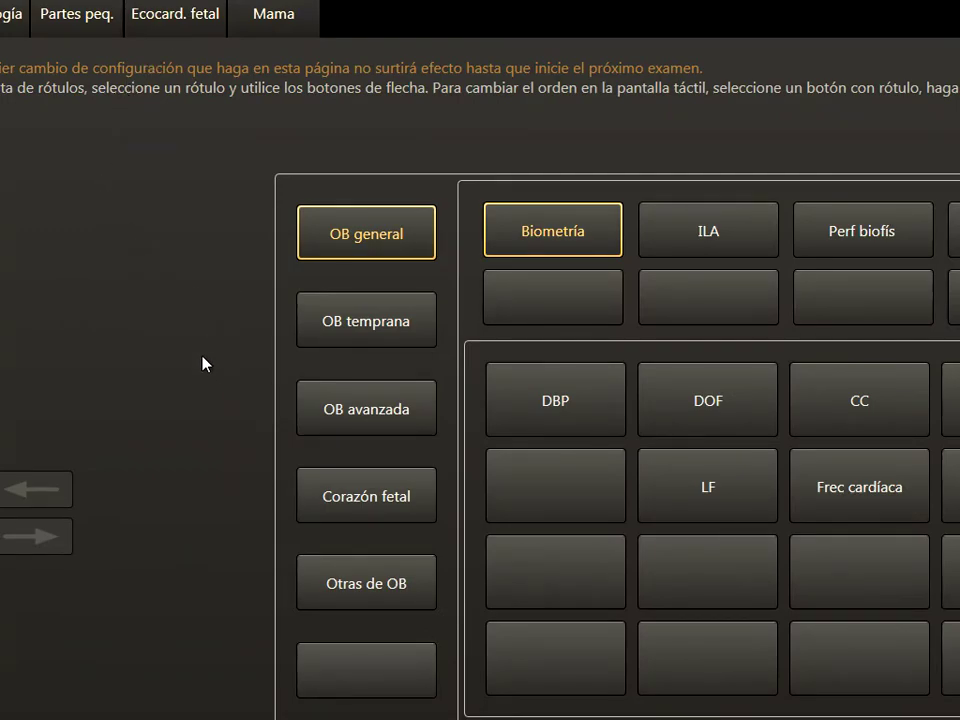
In the Velocidades y FC group of OB avanzada, replace the label beside Cond ven with the custom uterine artery label.
click(352, 430)
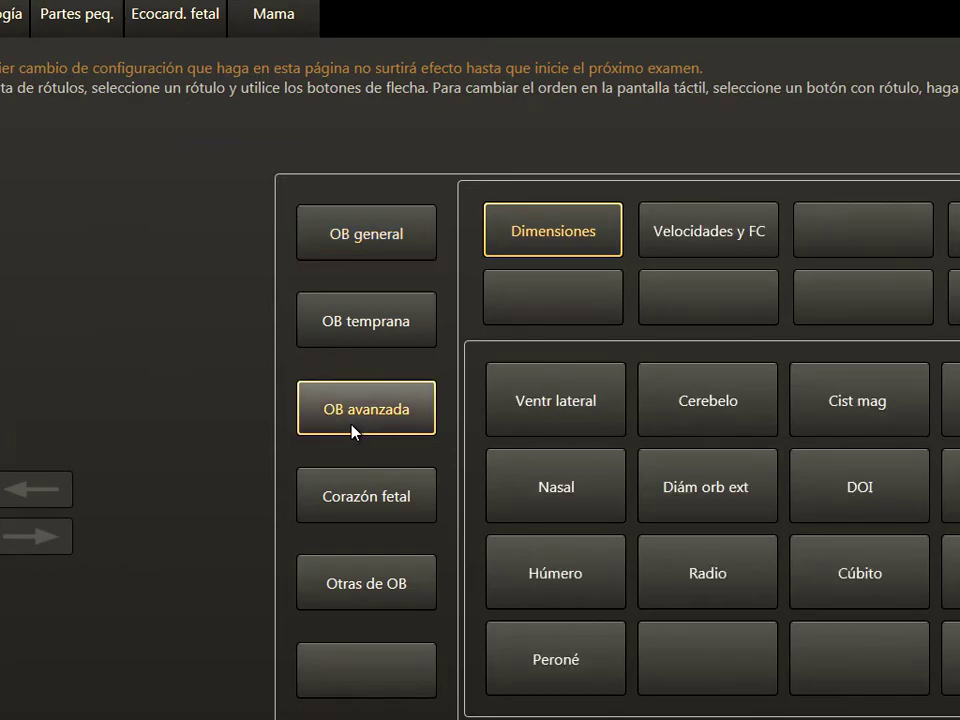
click(697, 240)
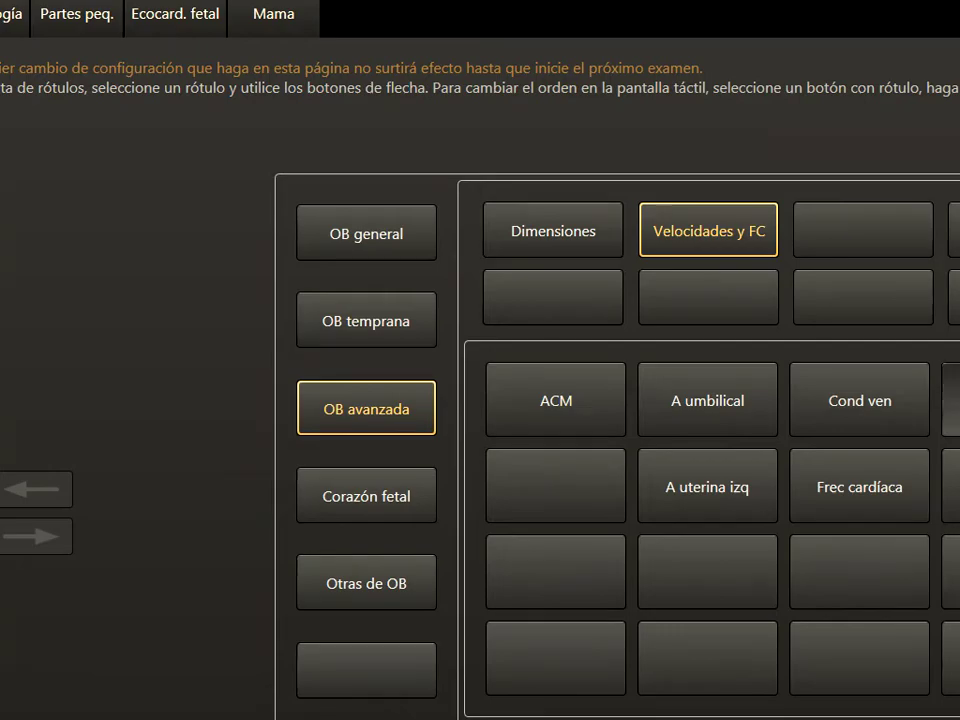
click(951, 399)
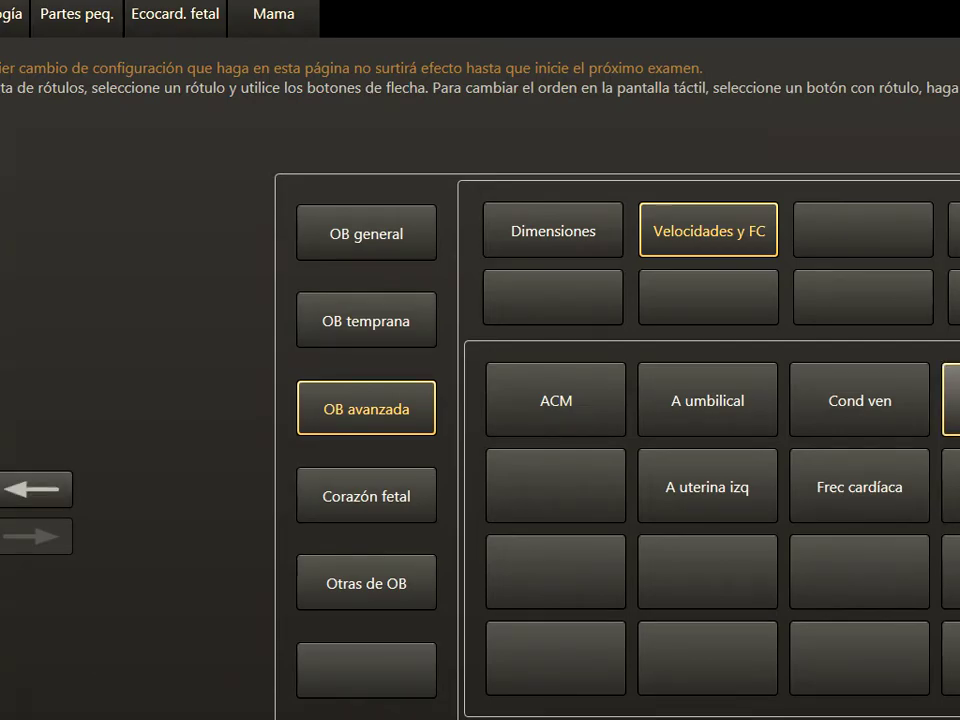
click(62, 490)
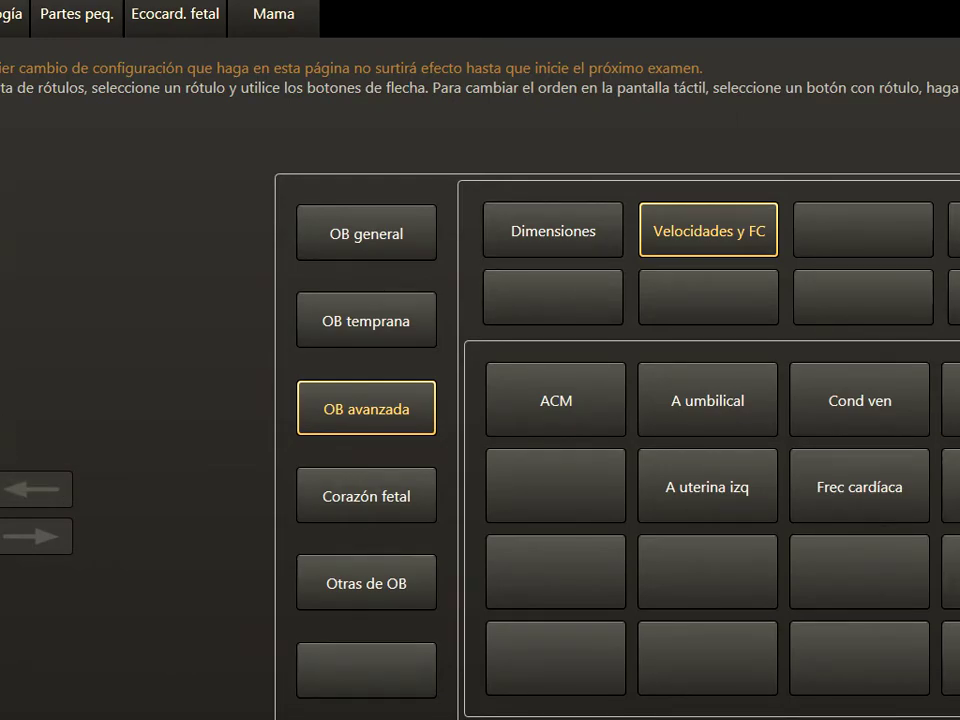
click(32, 537)
Replace the A uterina izq label in the Velocidades y FC group with the custom A UTERINA IZQDA label.
click(692, 497)
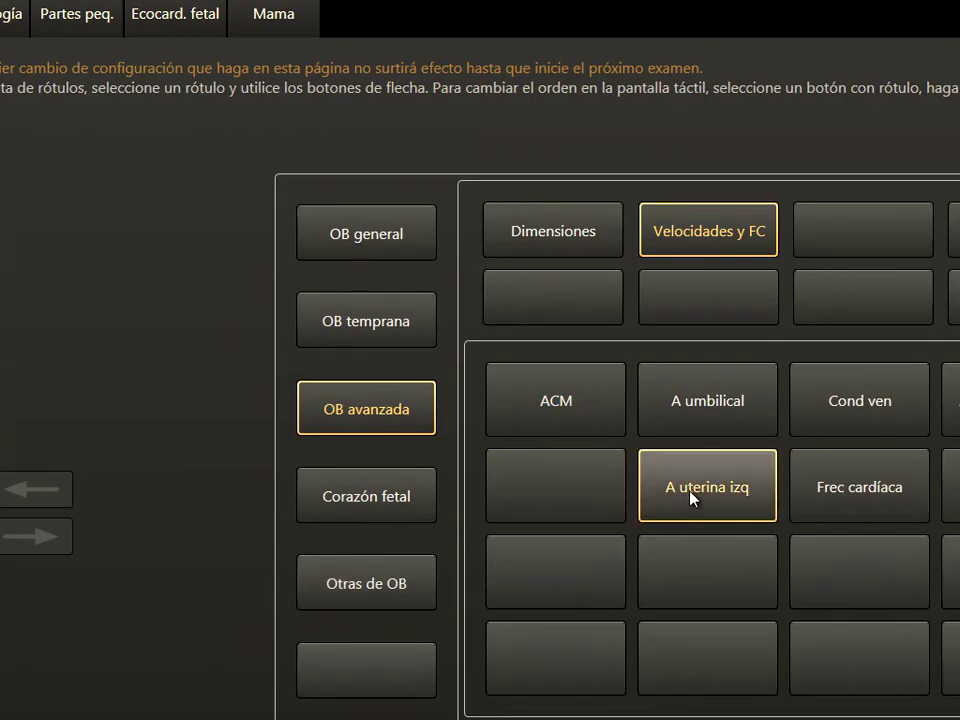
click(28, 492)
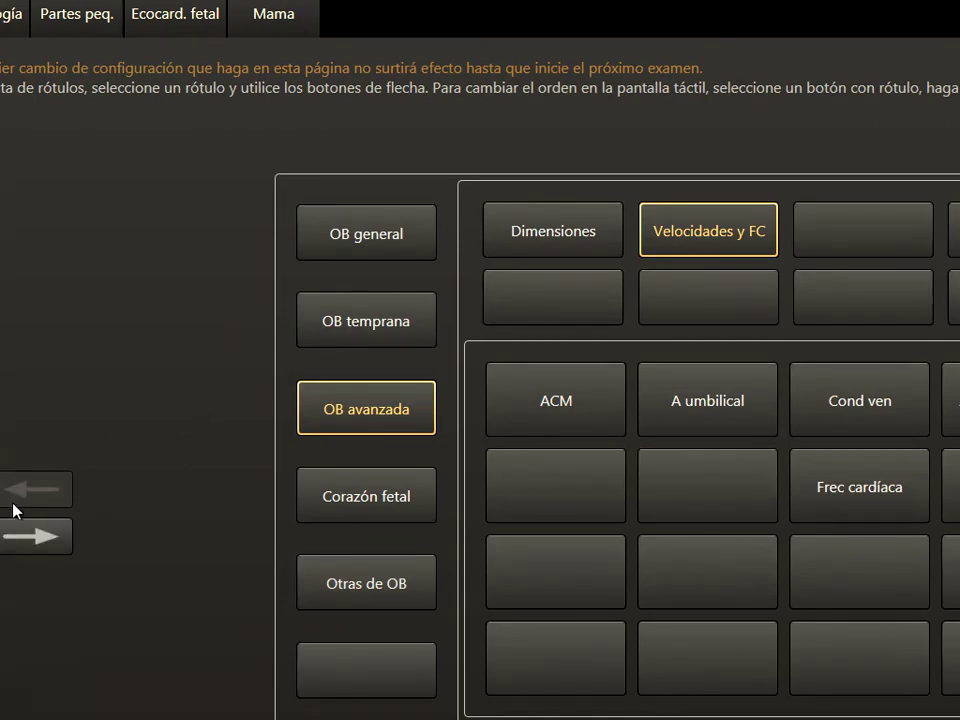
click(30, 538)
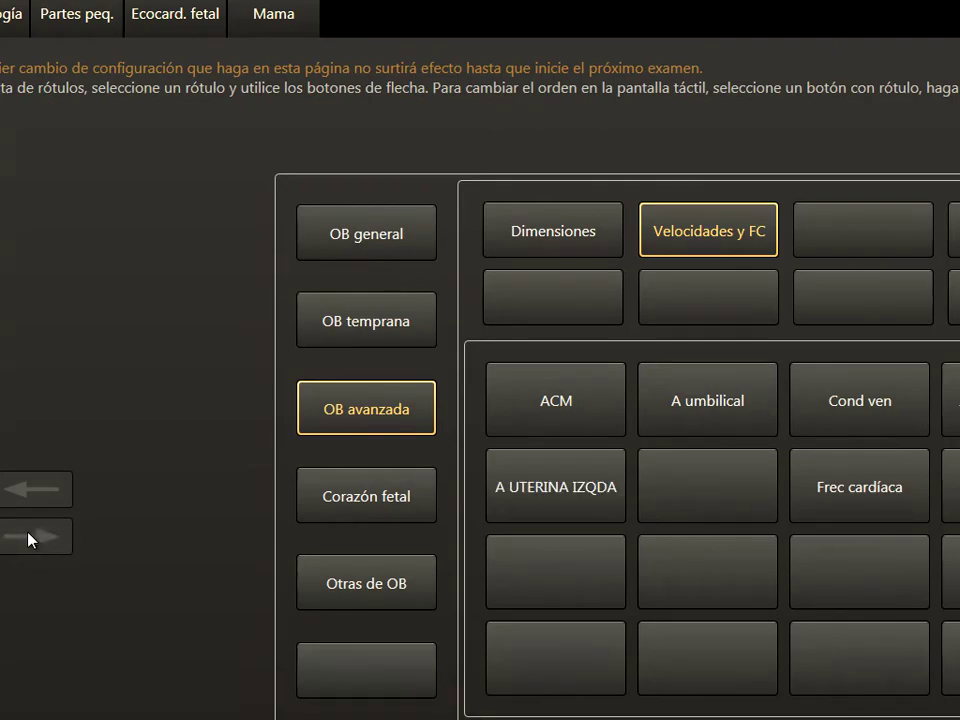
Replace the Cond ven label in the Velocidades y FC group with the custom DUCTUS VENOSO label.
click(853, 412)
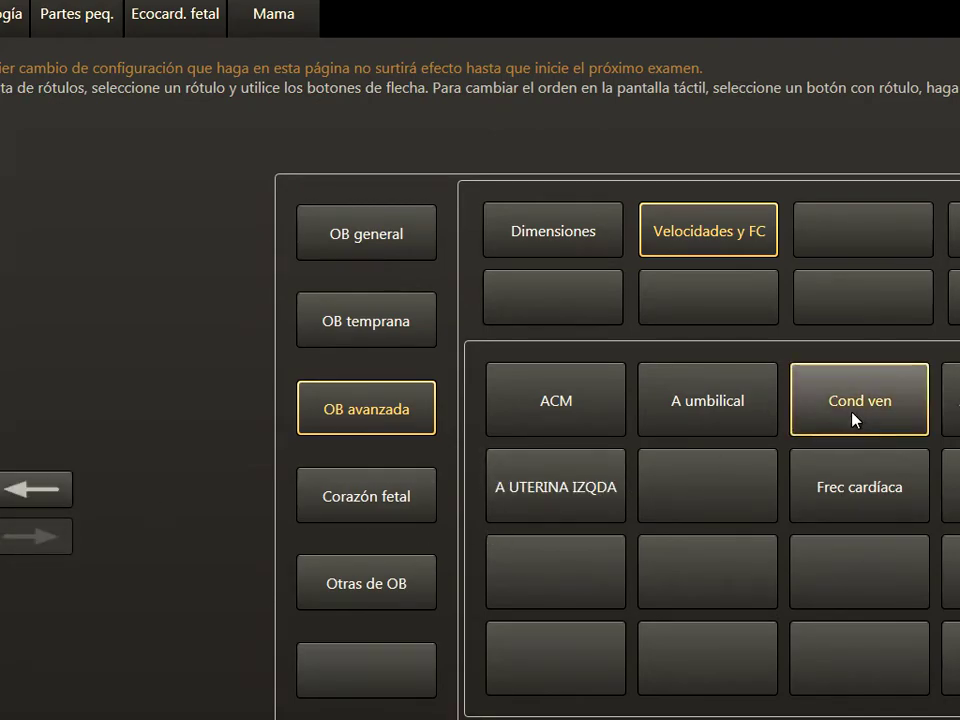
click(44, 498)
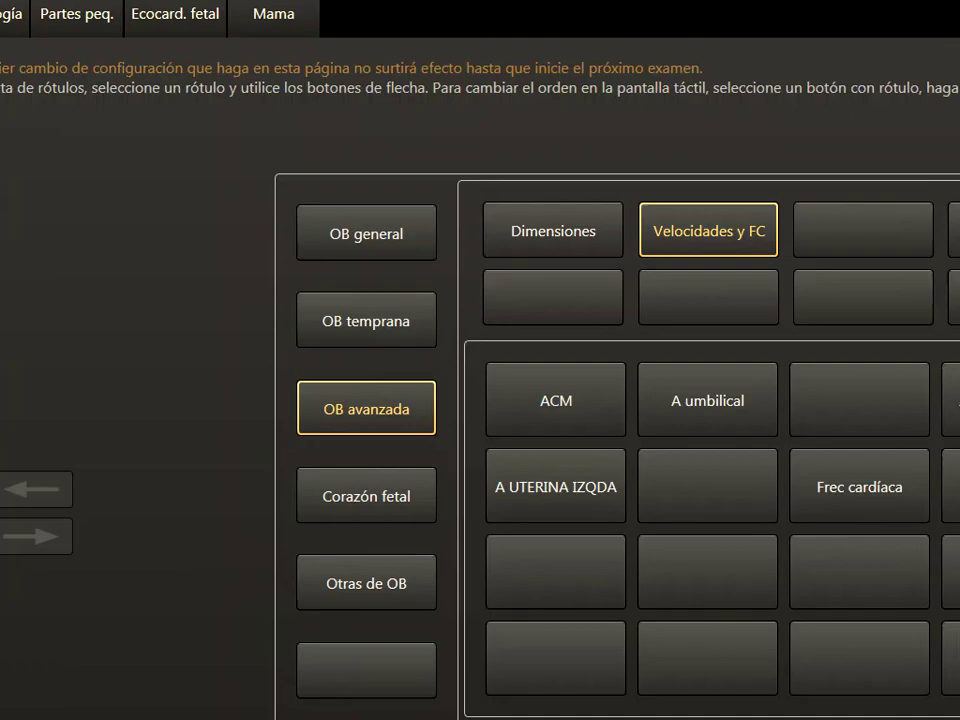
click(14, 553)
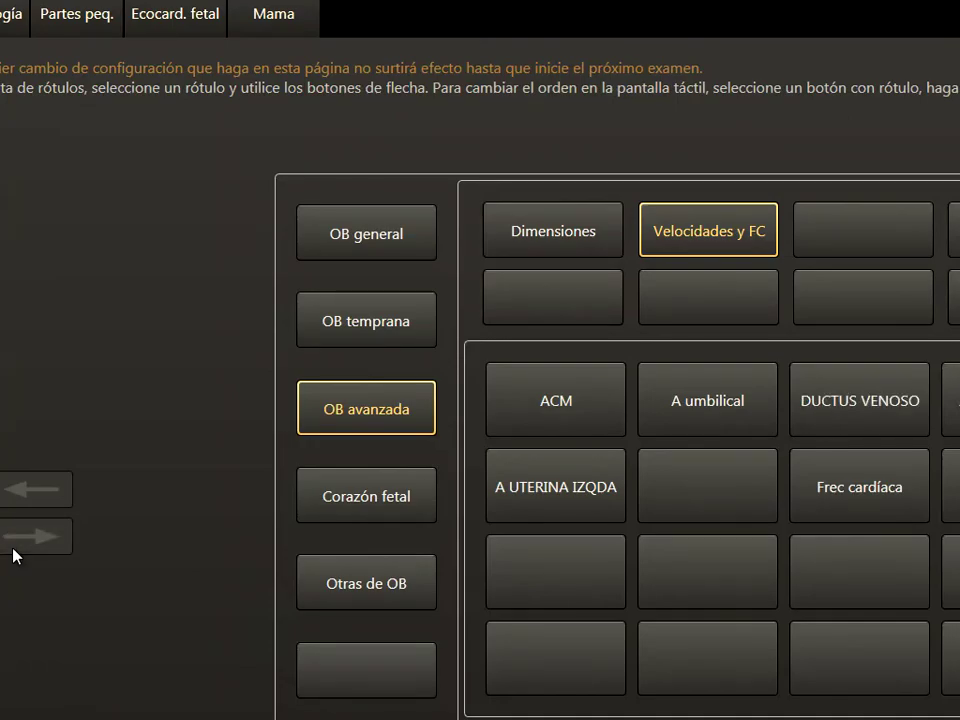